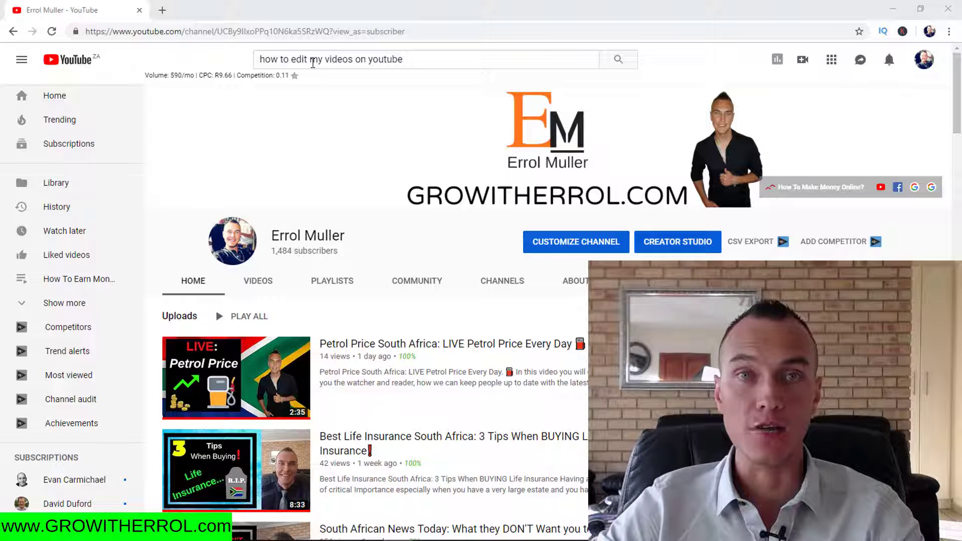
Open YouTube's Create menu and check the FREE COURSE video folder in File Explorer
left_click(686, 66)
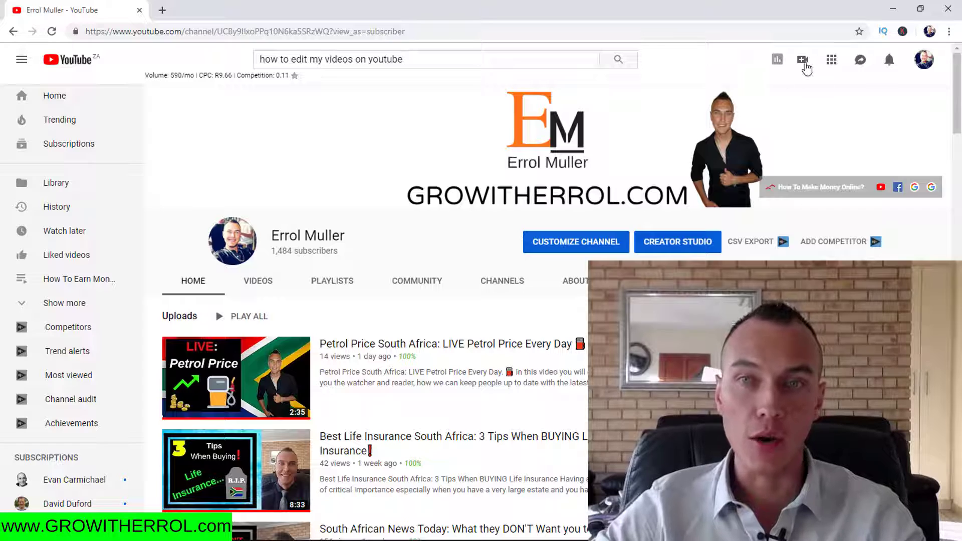
left_click(803, 60)
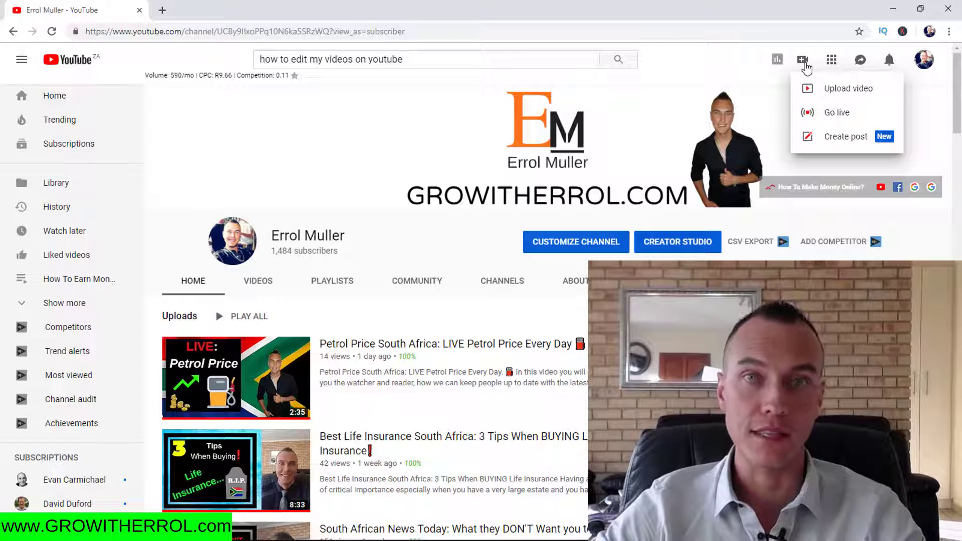
left_click(339, 528)
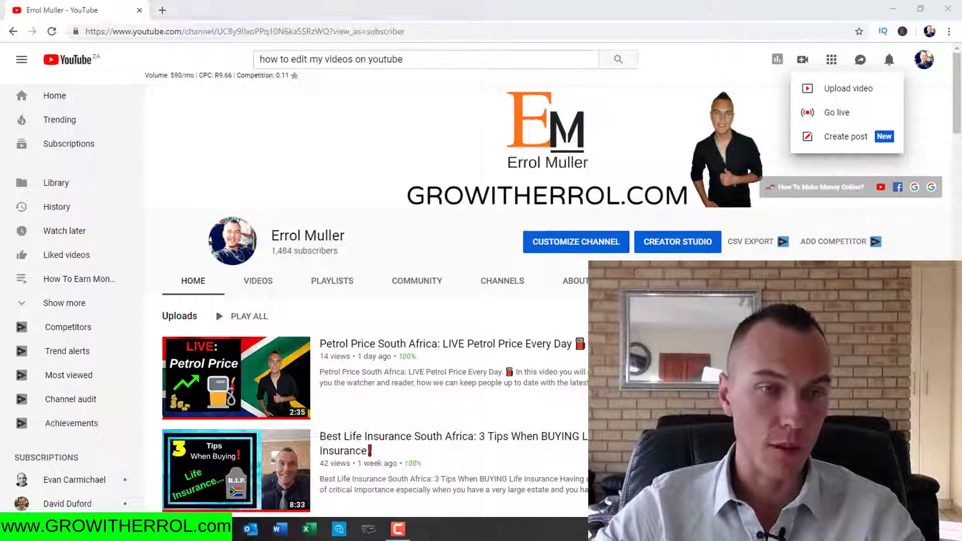
double_click(220, 160)
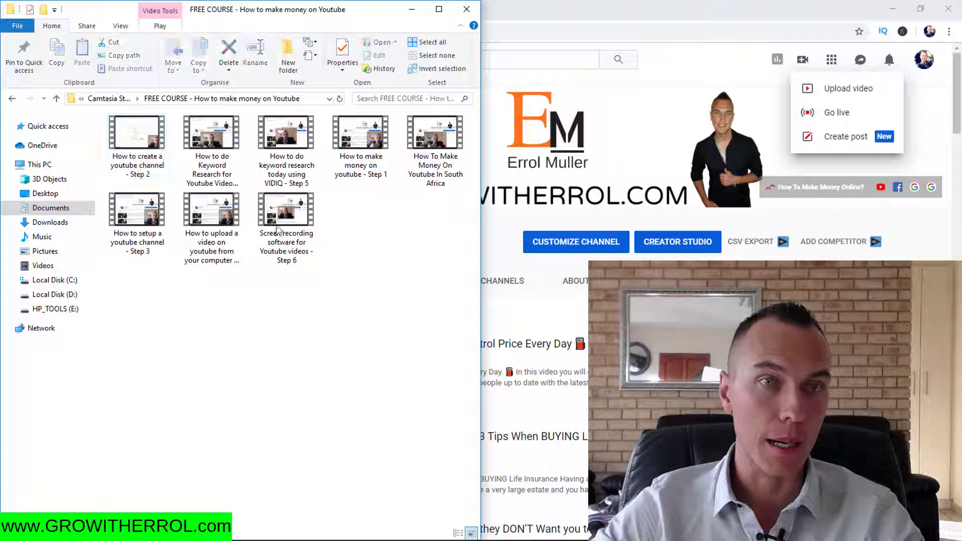
left_click(219, 234)
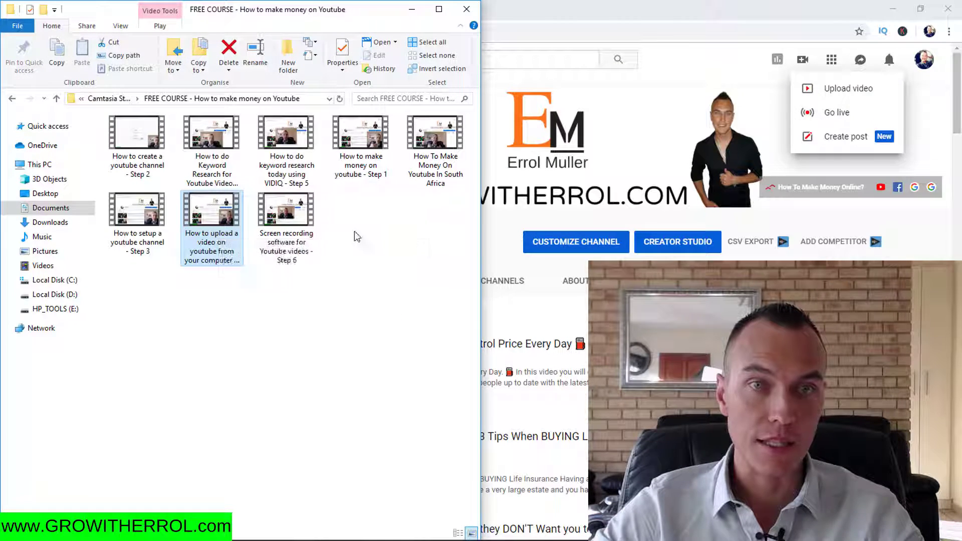
left_click(450, 207)
left_click(411, 9)
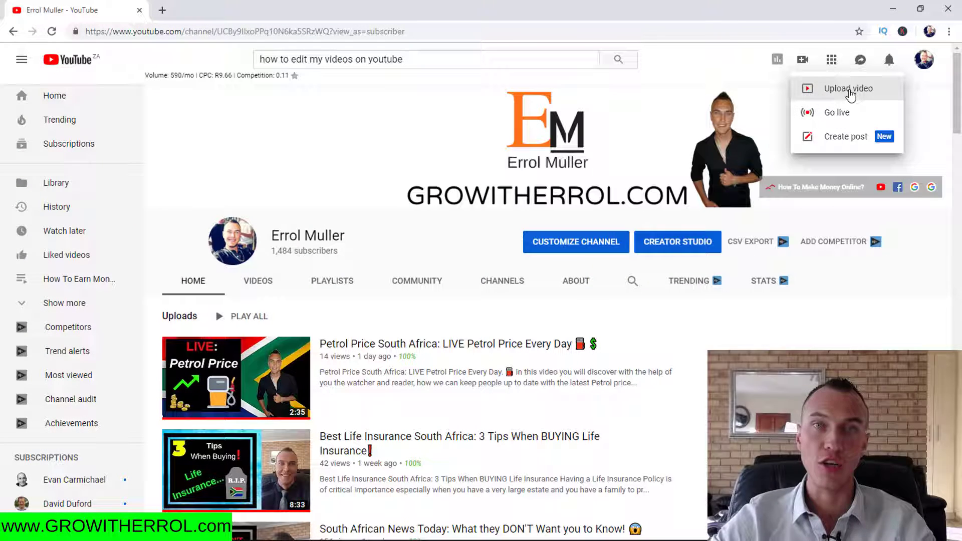
Pick the 'Best Life Insurance South Africa' video file and start the upload
left_click(850, 91)
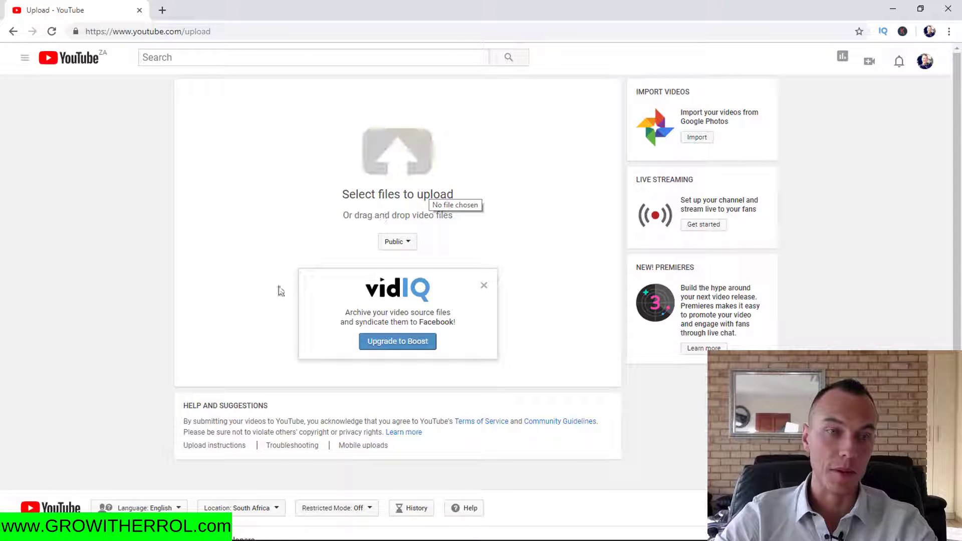
left_click(411, 143)
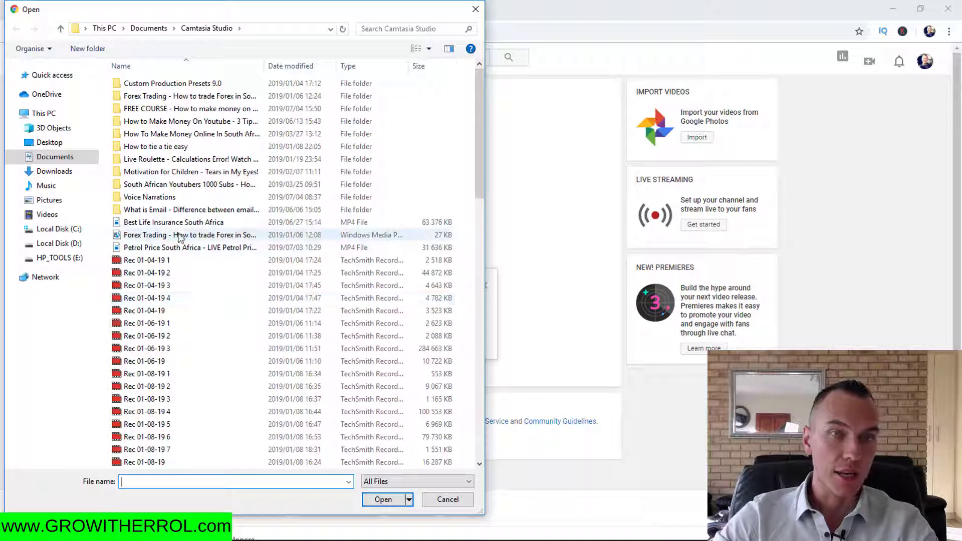
left_click(185, 222)
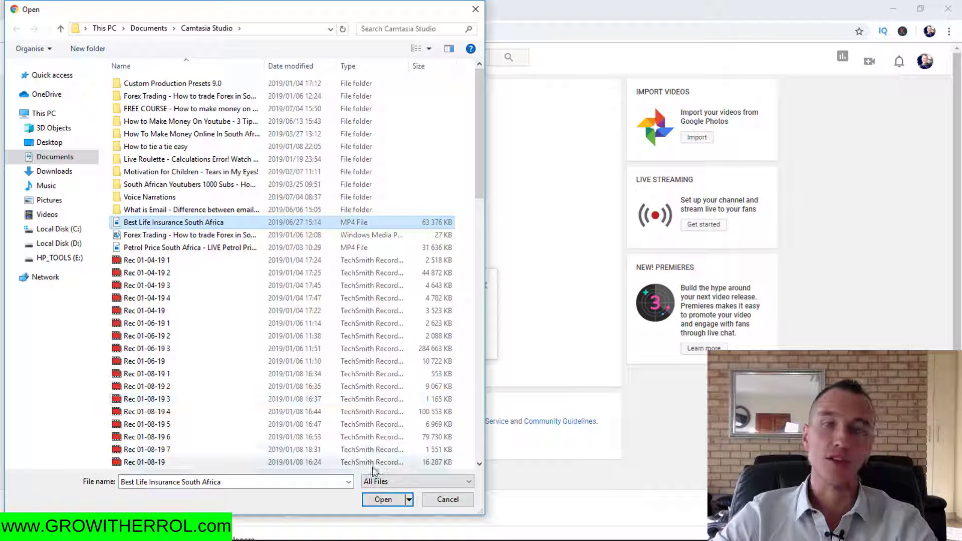
left_click(383, 499)
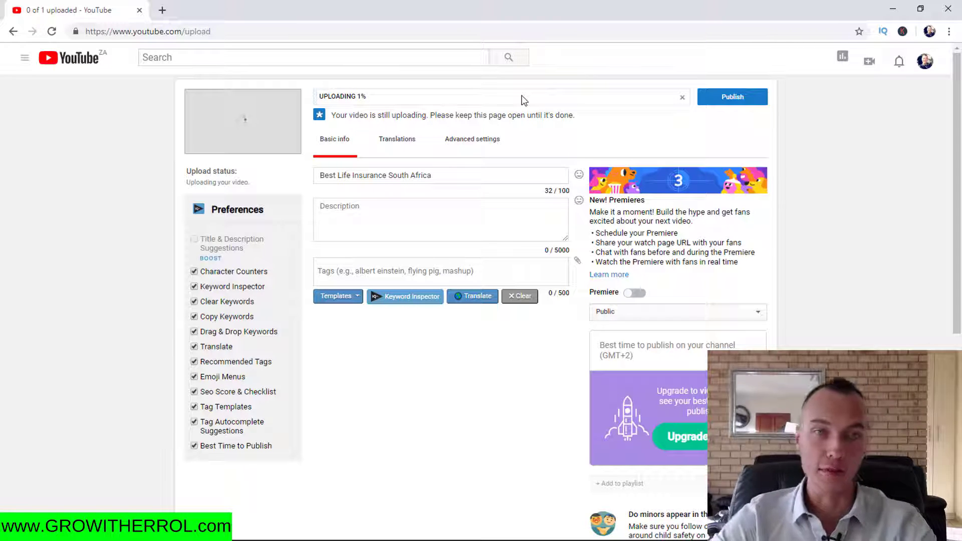
Append ': 3 Things to know when buying life insurance' to the video title
left_click(451, 171)
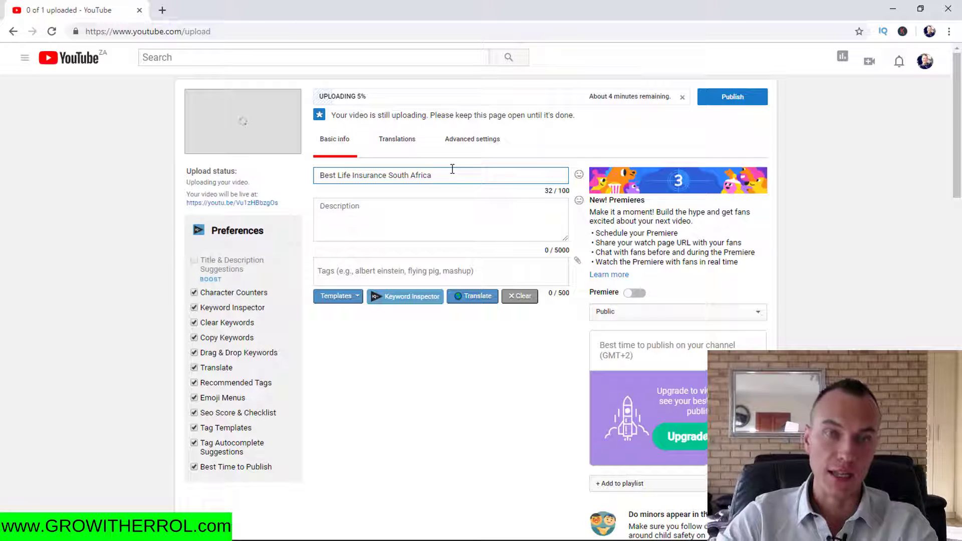
left_click_drag(451, 176, 486, 169)
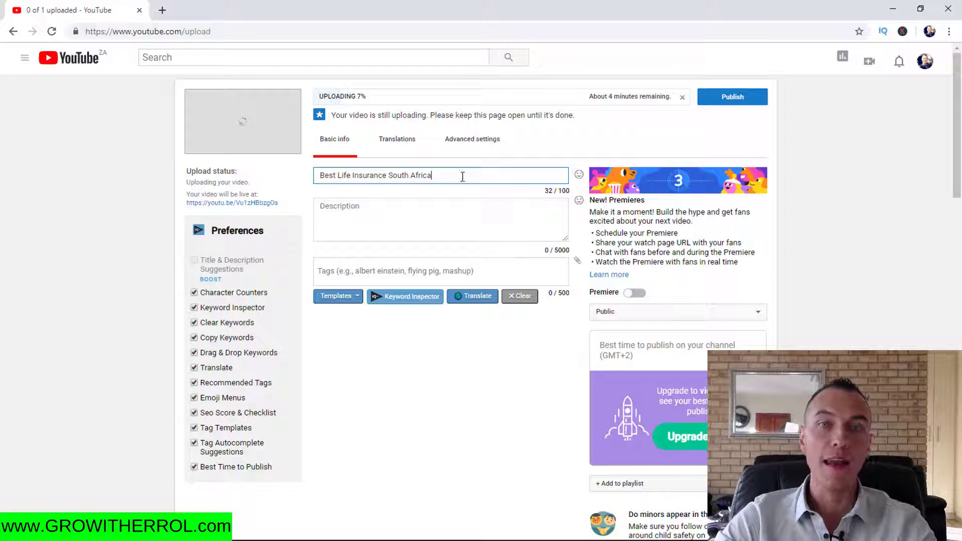
type(":")
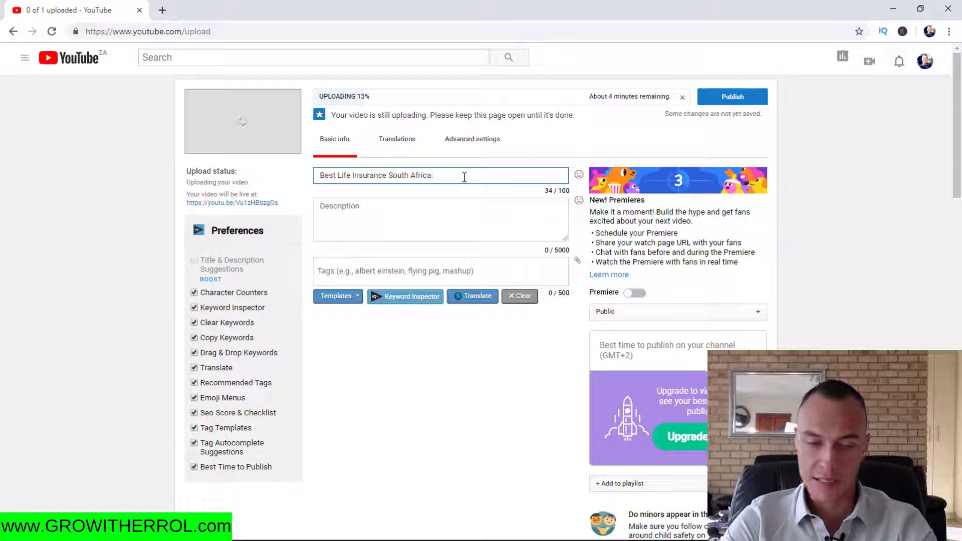
type("3")
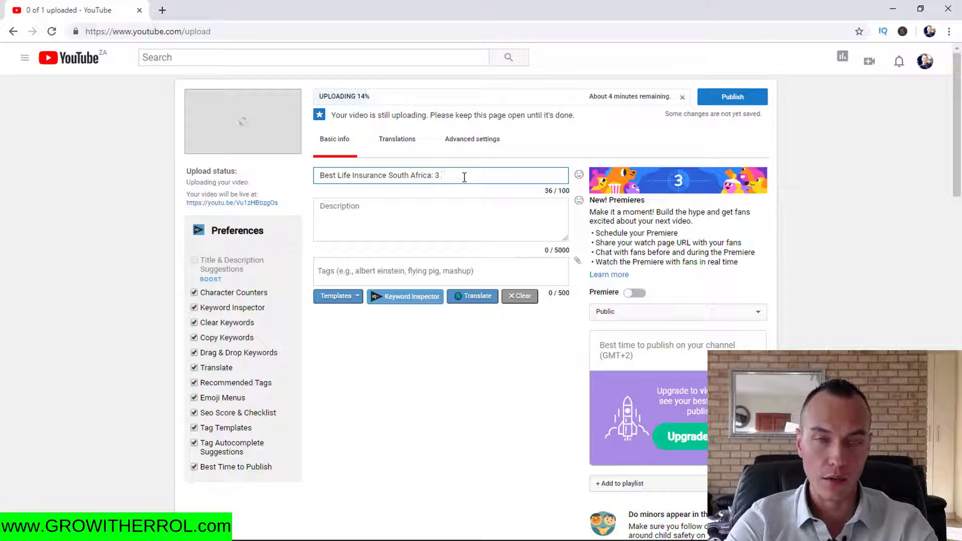
key("BackSpace")
key("BackSpace")
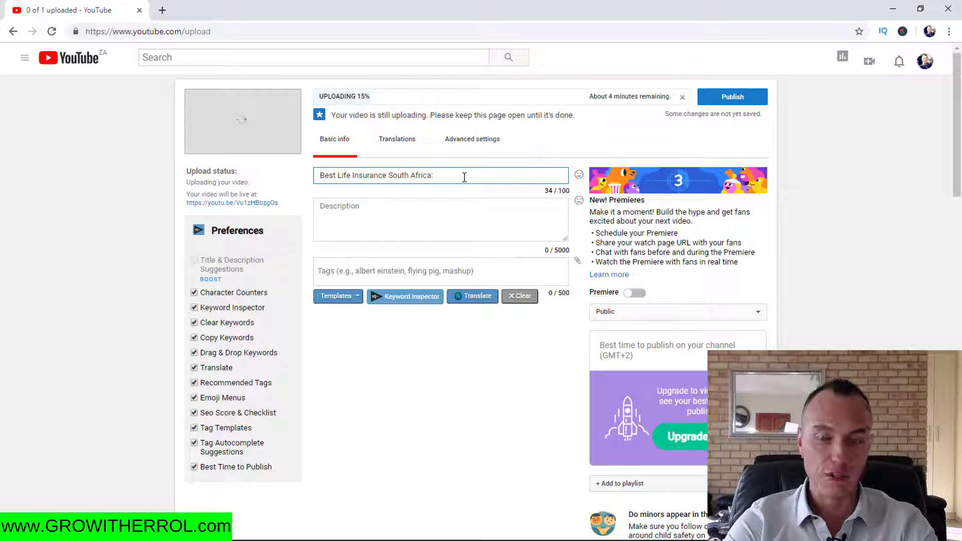
type("3 Things to")
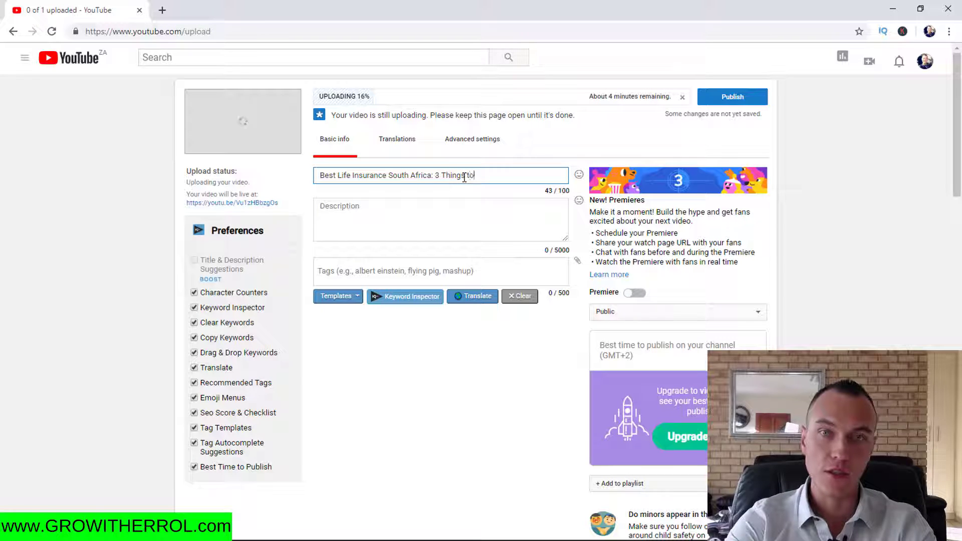
type(" know when buyi")
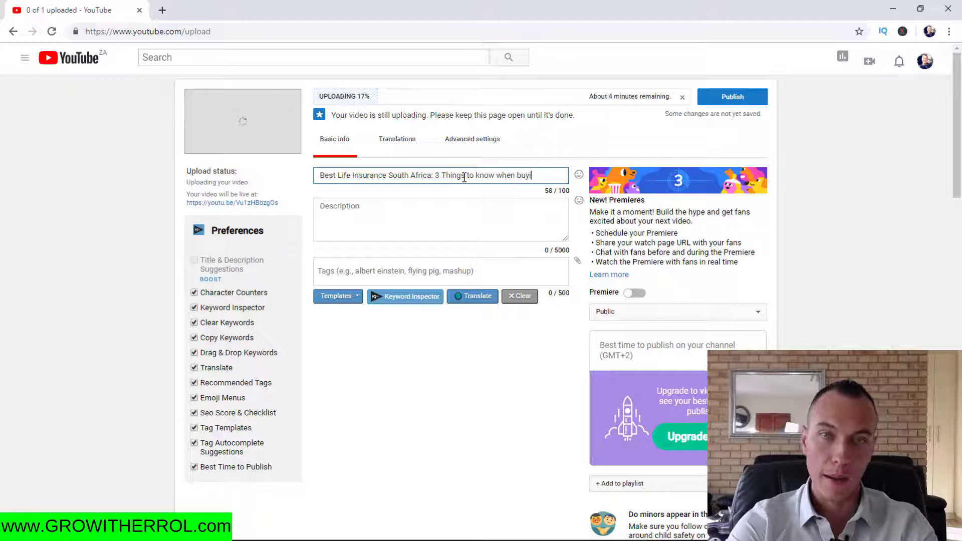
type("ng life insurance")
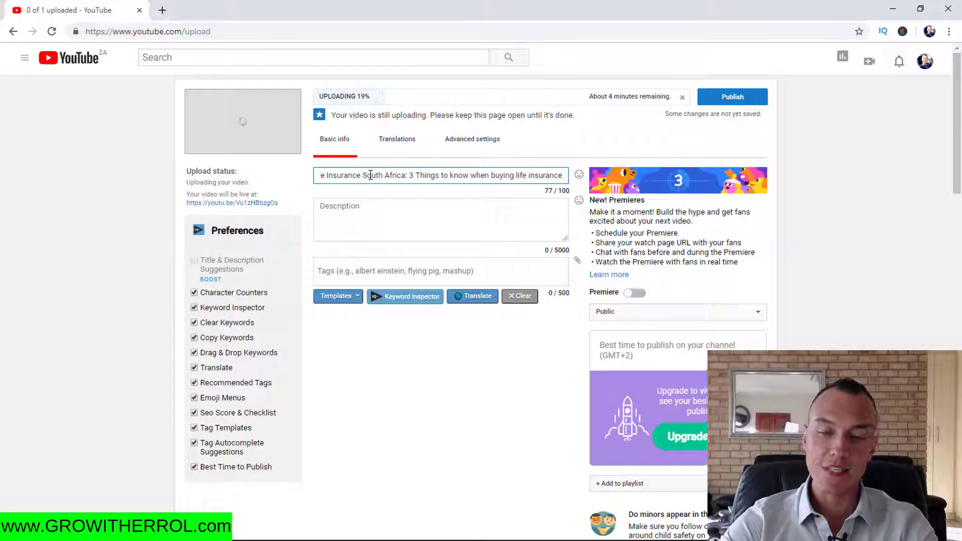
Review the full title 'Best Life Insurance South Africa: 3 Things to know…' and select it
key("Home")
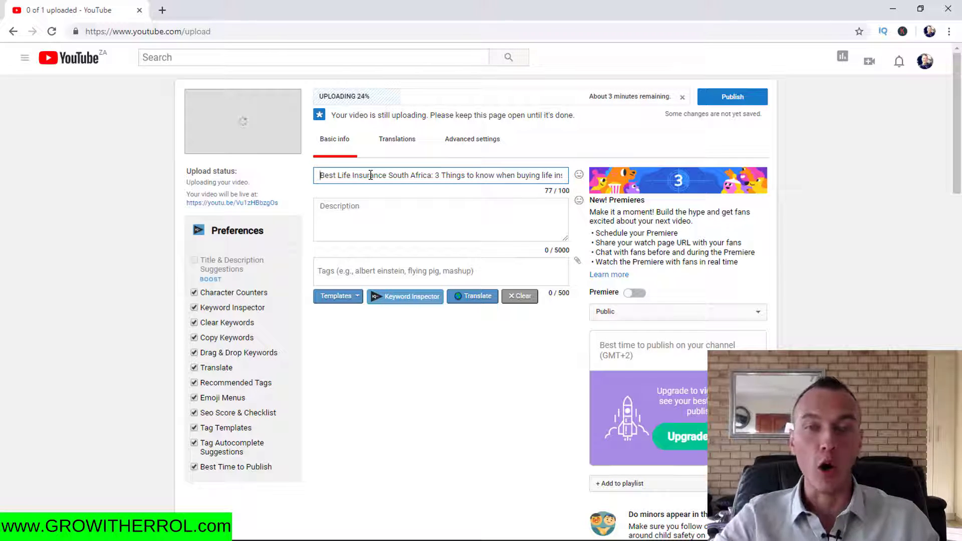
key("Right")
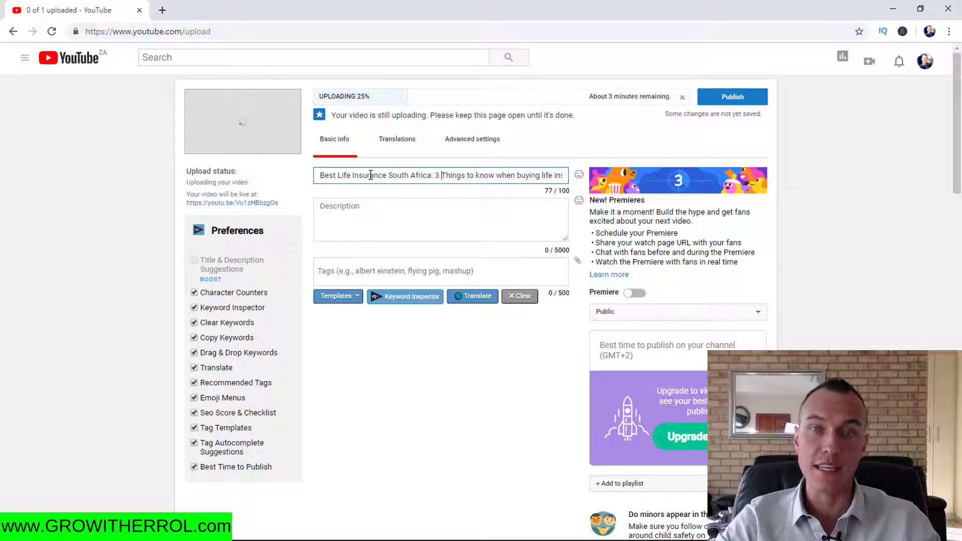
key("Right")
key("Right")
key("Right")
key("Right")
key("Right")
key("Right")
key("Right")
key("Right")
key("Right")
key("Right")
key("Right")
key("Right")
key("Right")
key("Right")
key("Right")
key("Right")
key("Right")
key("Right")
key("Right")
key("Right")
key("Right")
key("Right")
key("Right")
key("Right")
key("Right")
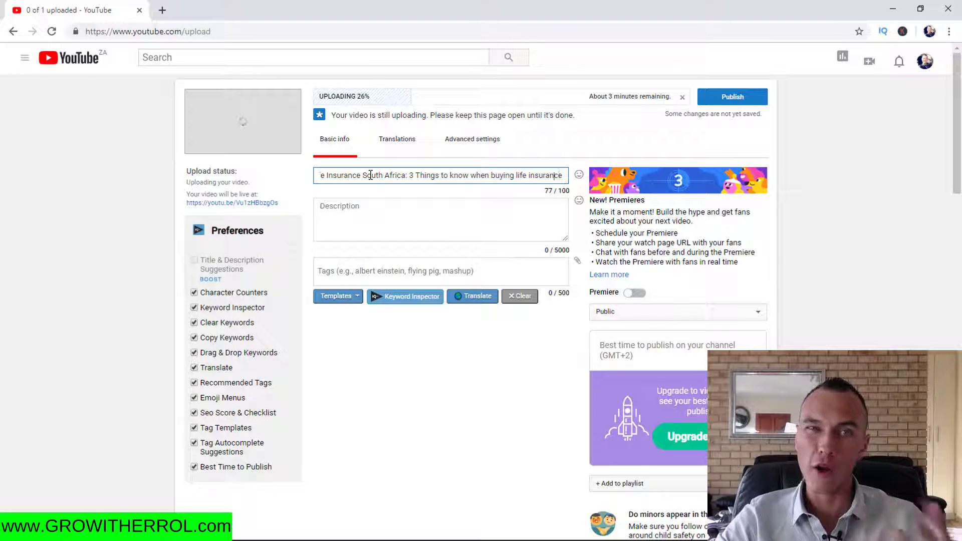
key("Left")
key("Left")
key("Left")
key("Left")
key("Left")
key("Left")
key("Left")
key("Left")
key("Left")
key("Left")
key("Left")
key("Left")
key("Left")
key("Left")
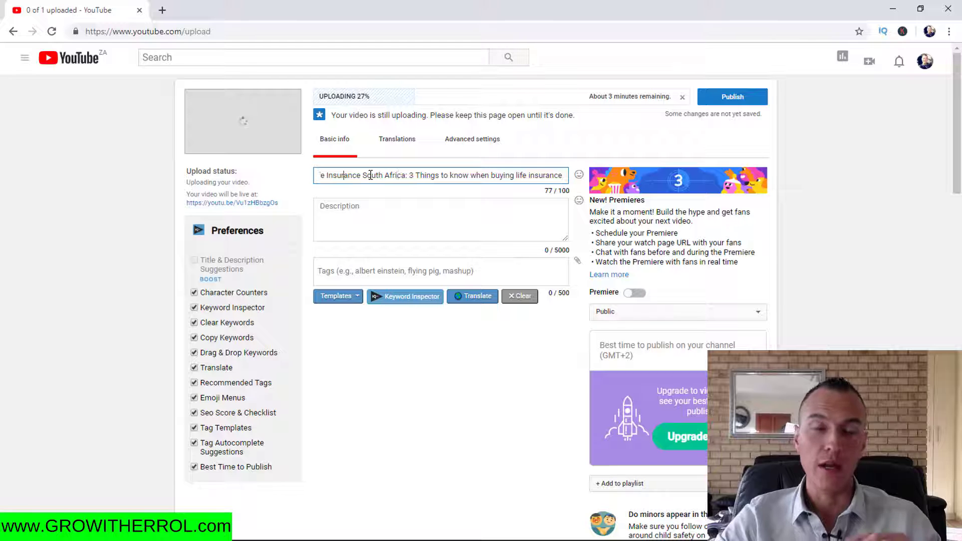
key("Left")
key("Left")
key("Left")
key("Left")
key("Left")
key("Left")
key("Left")
key("Left")
key("Left")
key("Left")
key("Left")
key("Left")
key("Left")
key("Left")
key("Left")
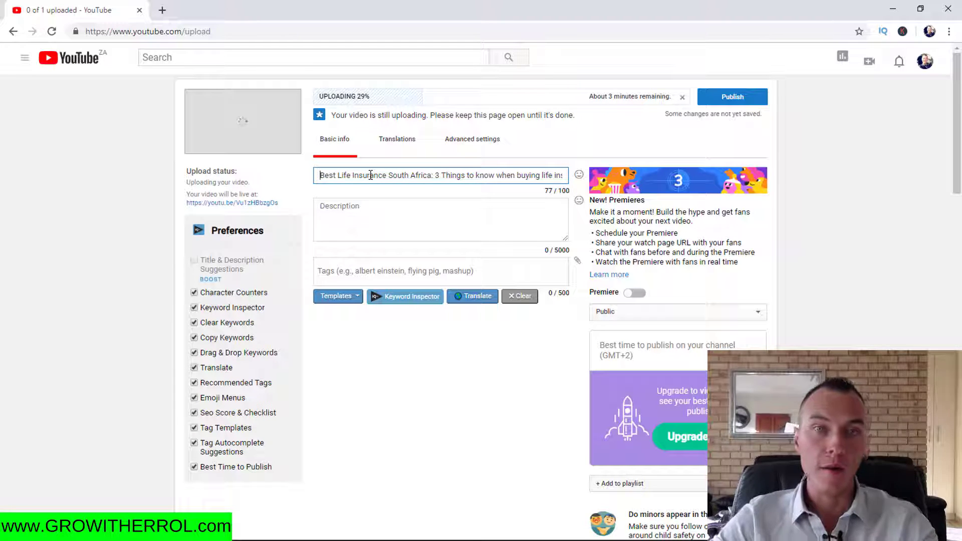
left_click(339, 176)
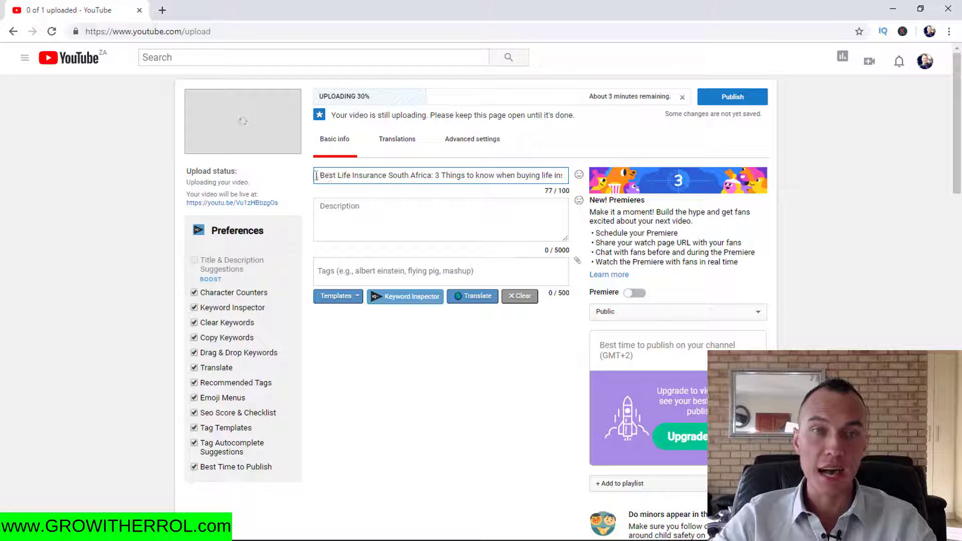
left_click_drag(319, 175, 564, 181)
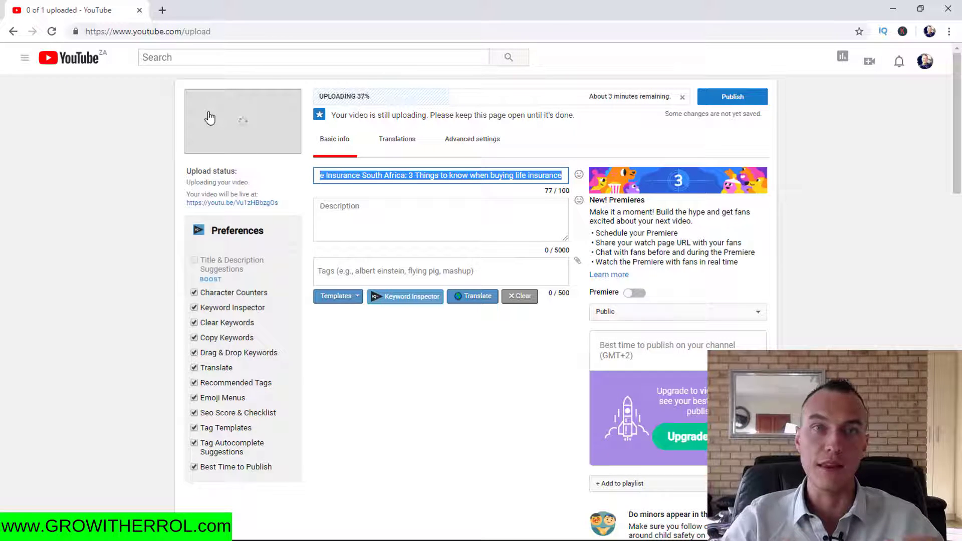
Load canva.com in a new tab, scroll through Your designs, then close the Canva tab
left_click(162, 10)
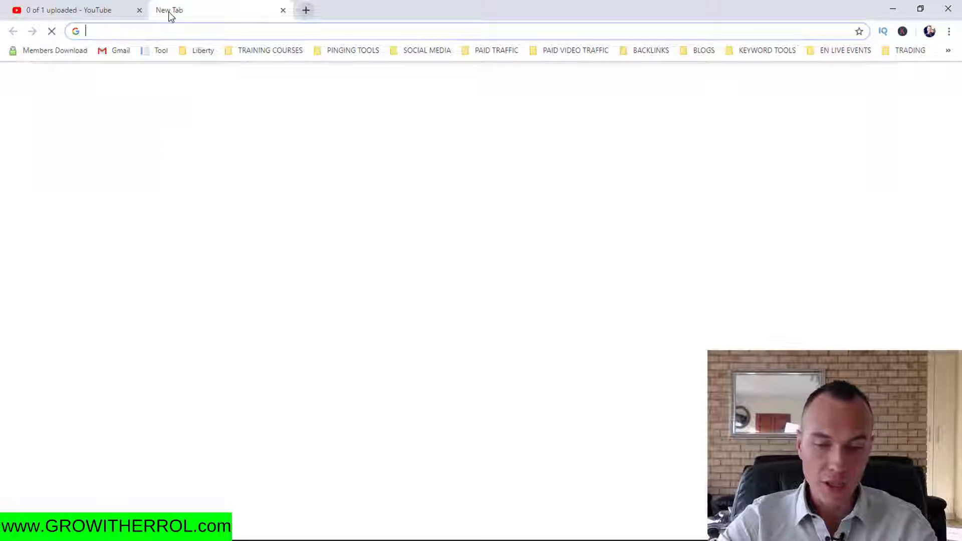
type("c")
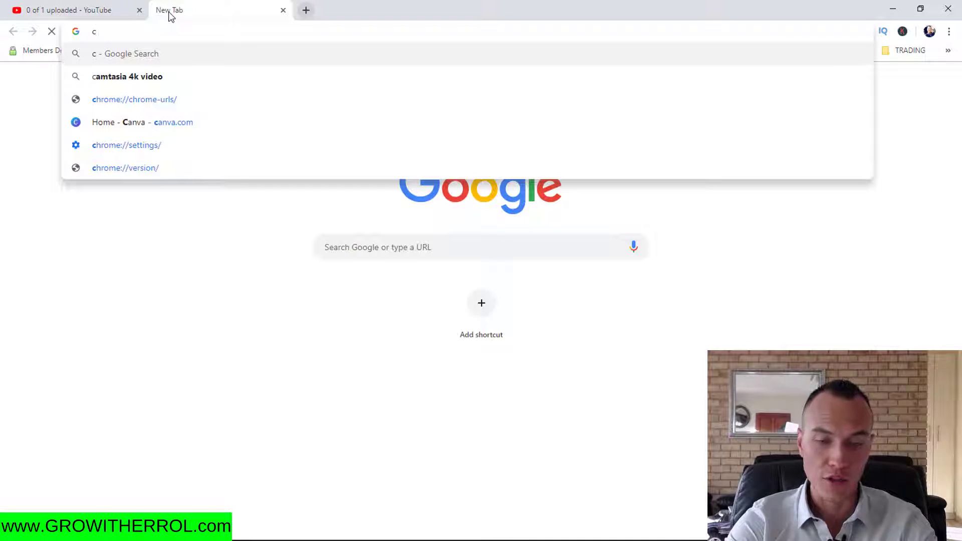
type("ca")
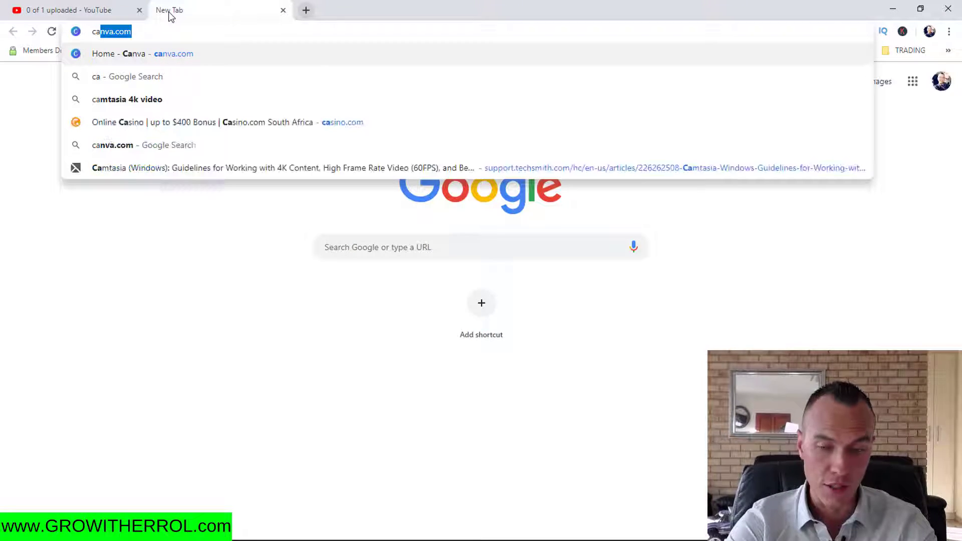
type("nva.com")
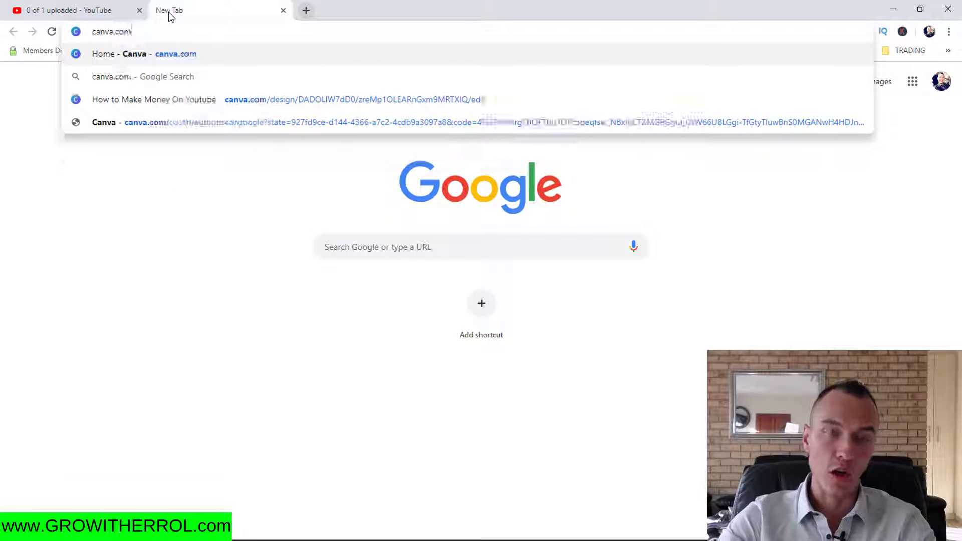
key("Return")
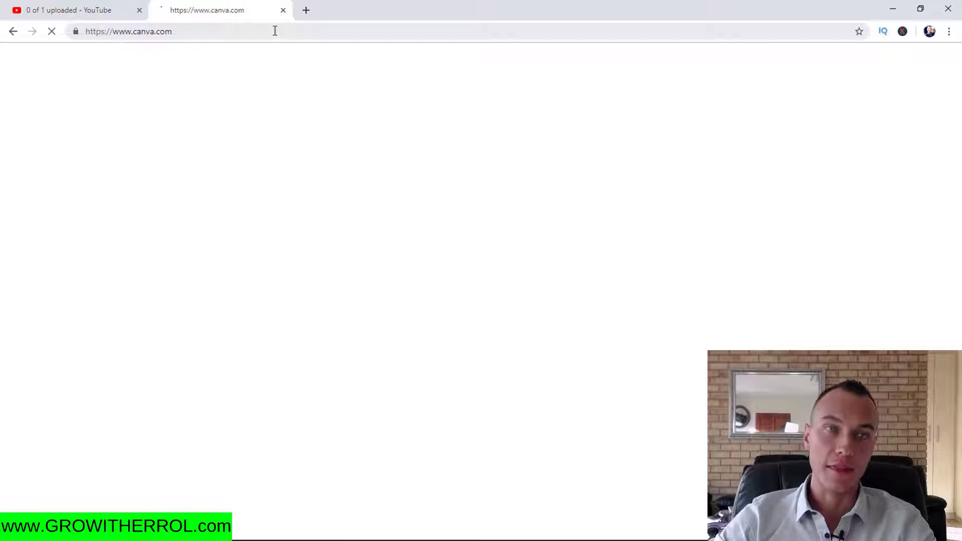
left_click(190, 35)
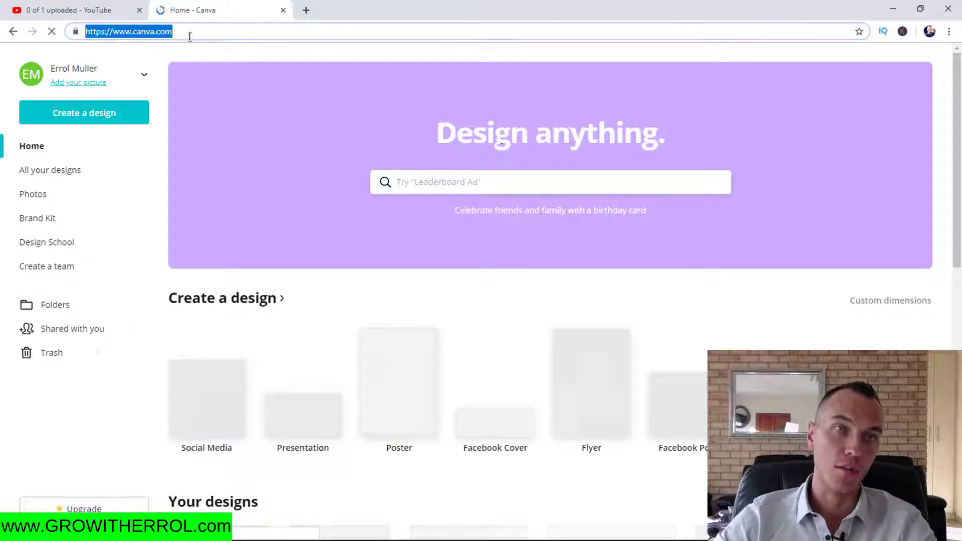
scroll(329, 230, "down", 3)
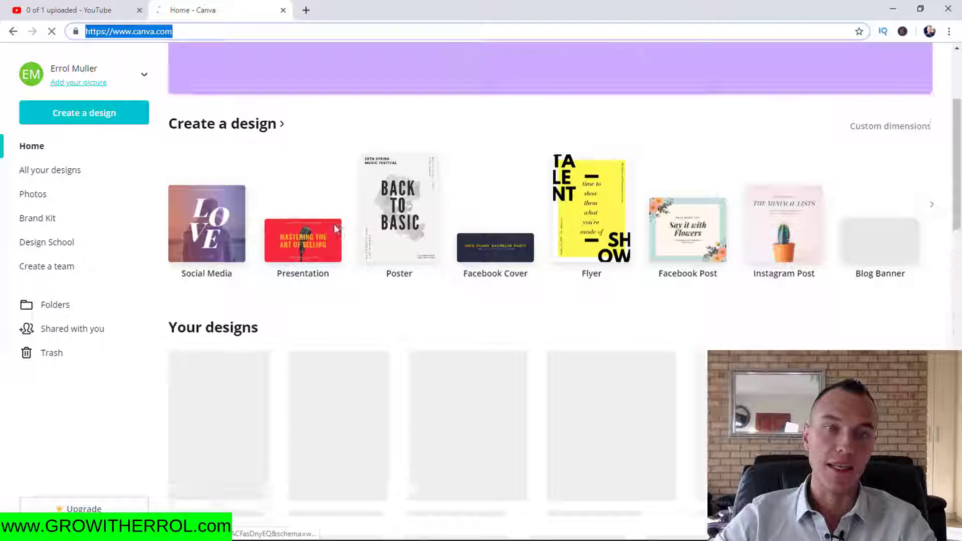
scroll(370, 243, "down", 1)
scroll(410, 255, "down", 1)
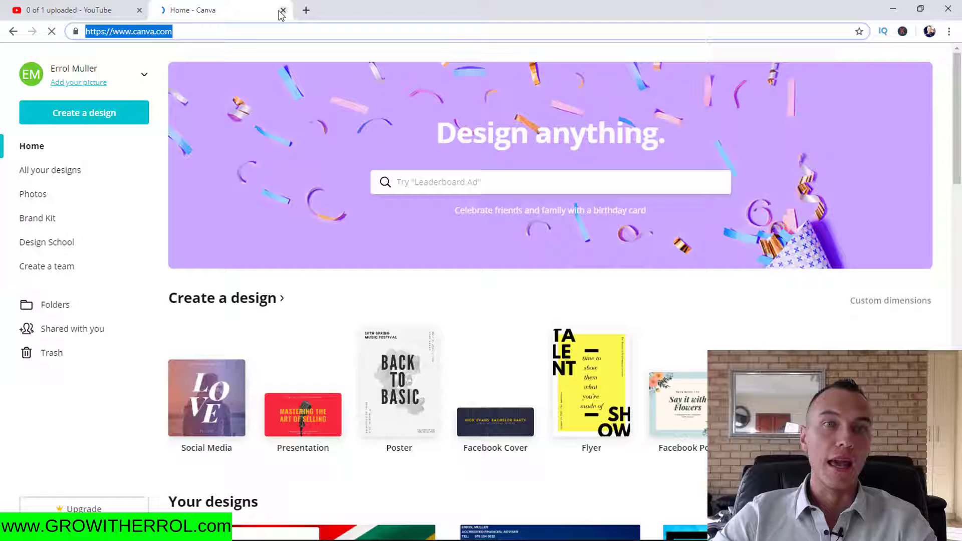
left_click(283, 10)
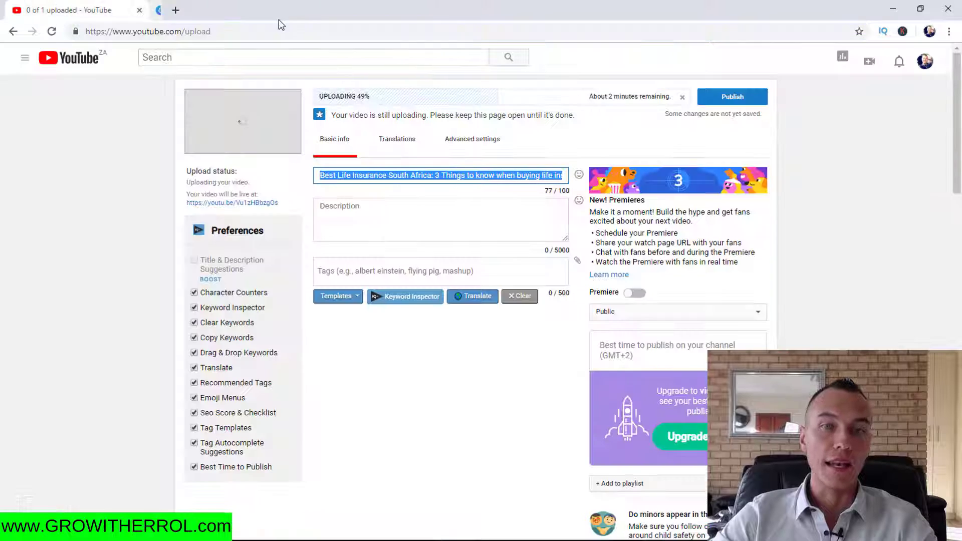
left_click(388, 175)
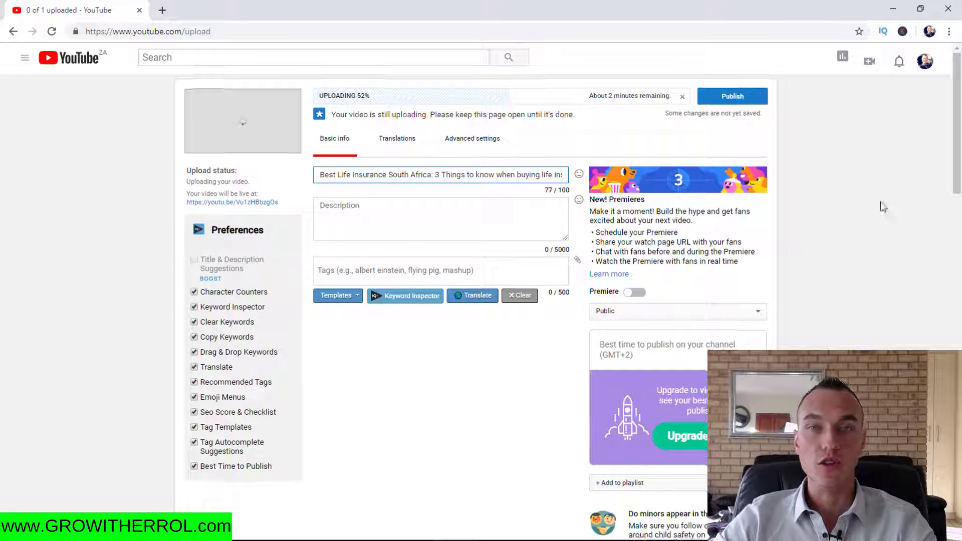
scroll(882, 206, "down", 8)
scroll(855, 197, "down", 6)
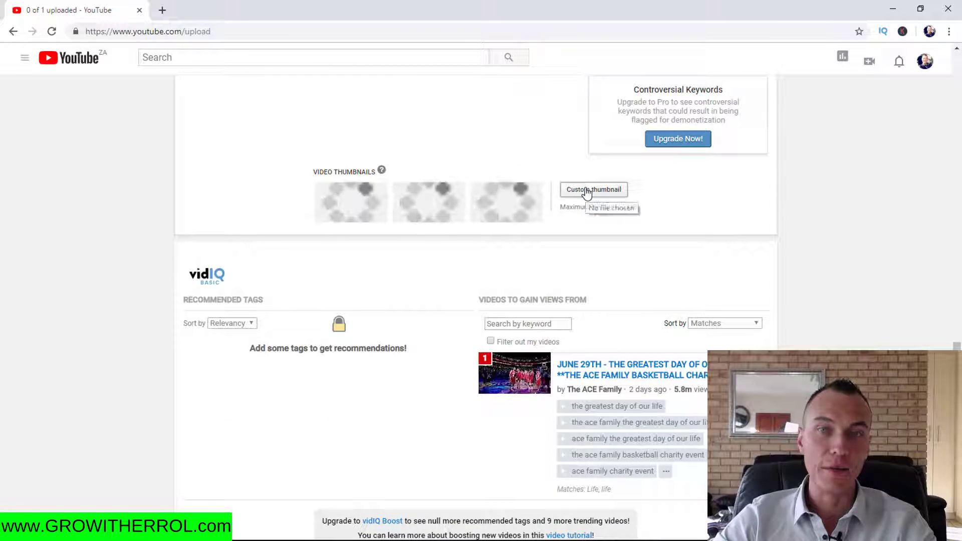
left_click(586, 193)
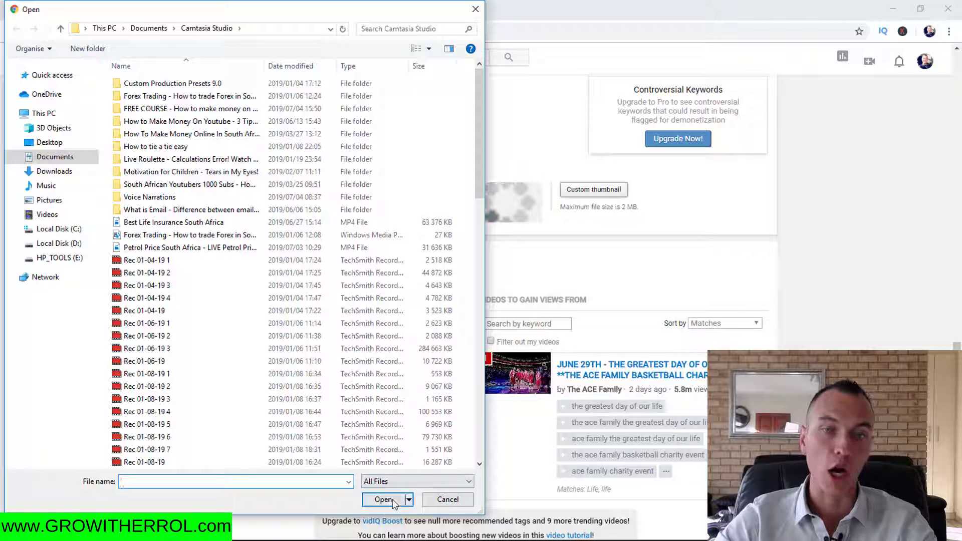
left_click(447, 499)
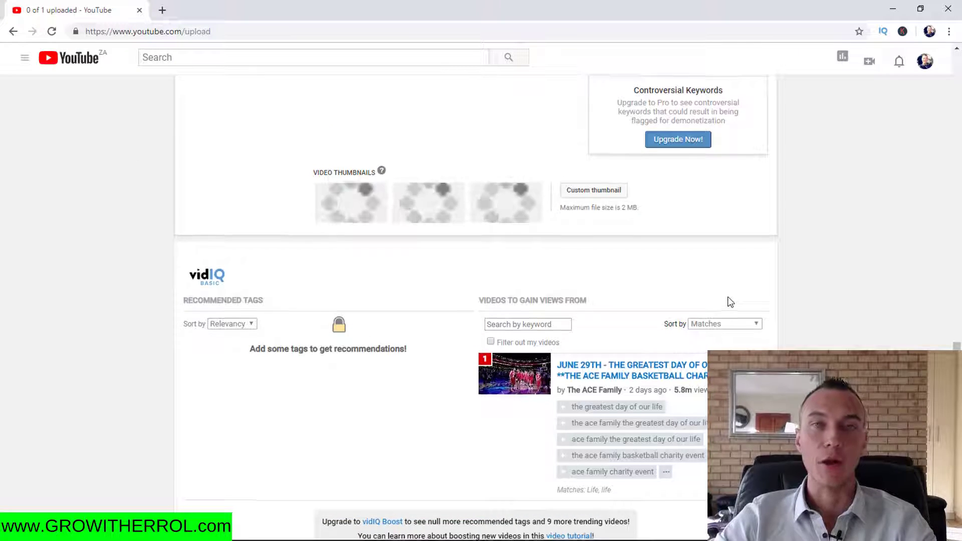
scroll(729, 302, "up", 15)
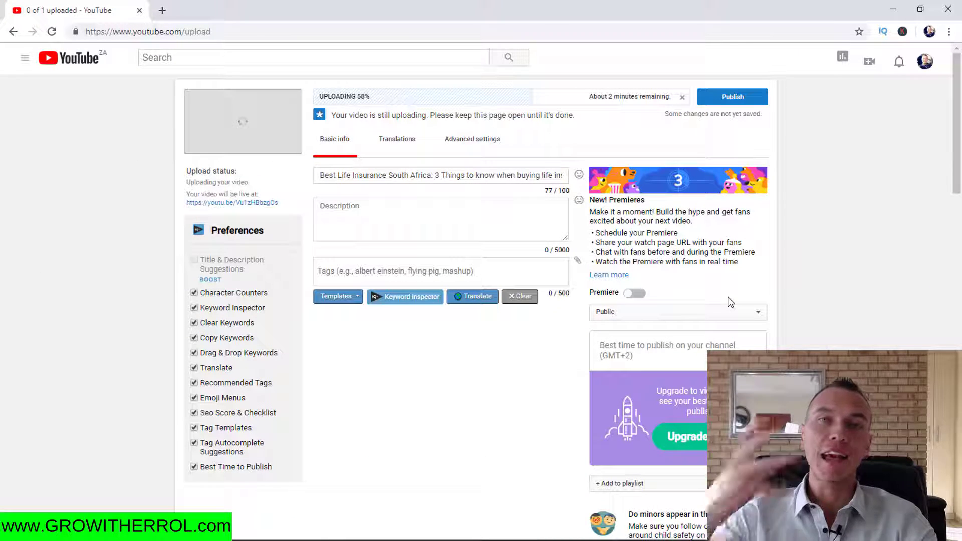
Search YouTube for 'best life insurance south africa' in a new tab
left_click_drag(389, 175, 484, 176)
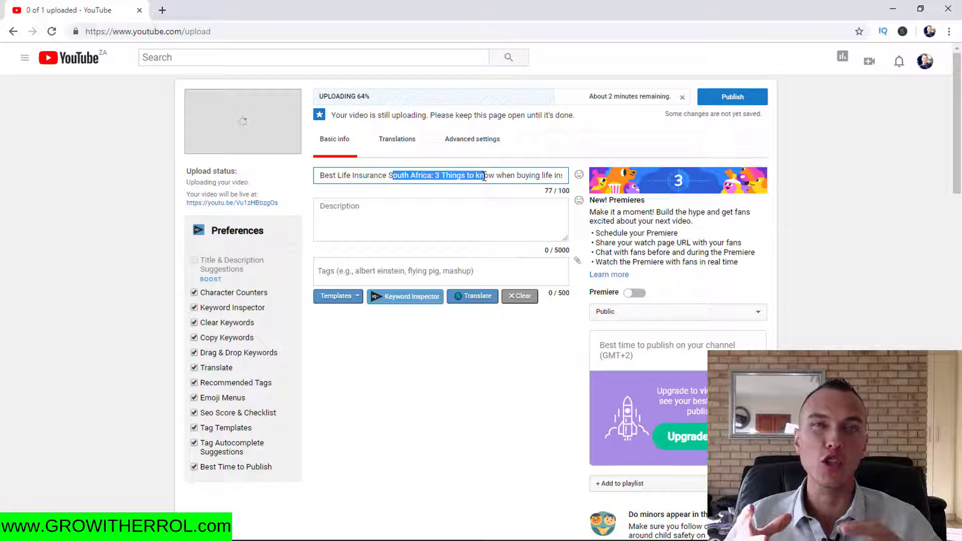
left_click(72, 57, "ctrl")
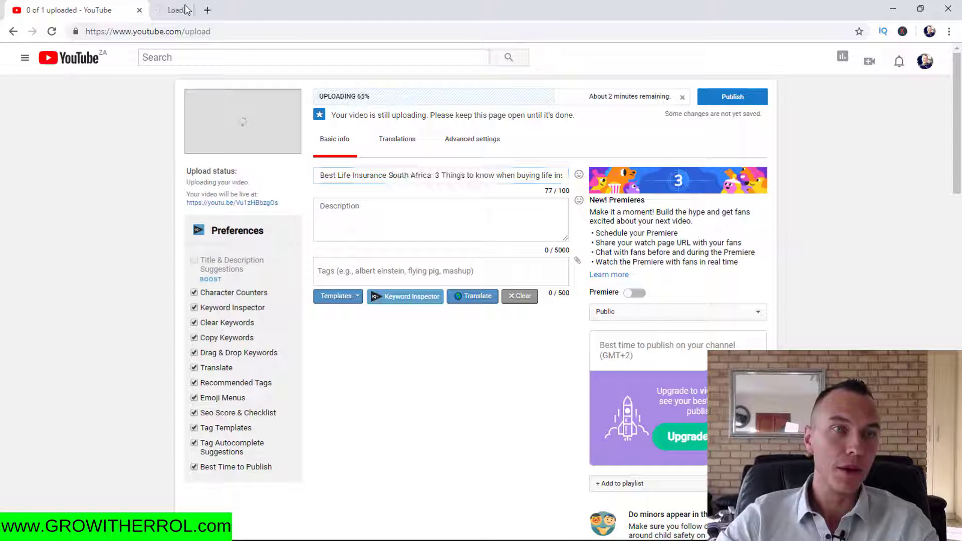
left_click(206, 14)
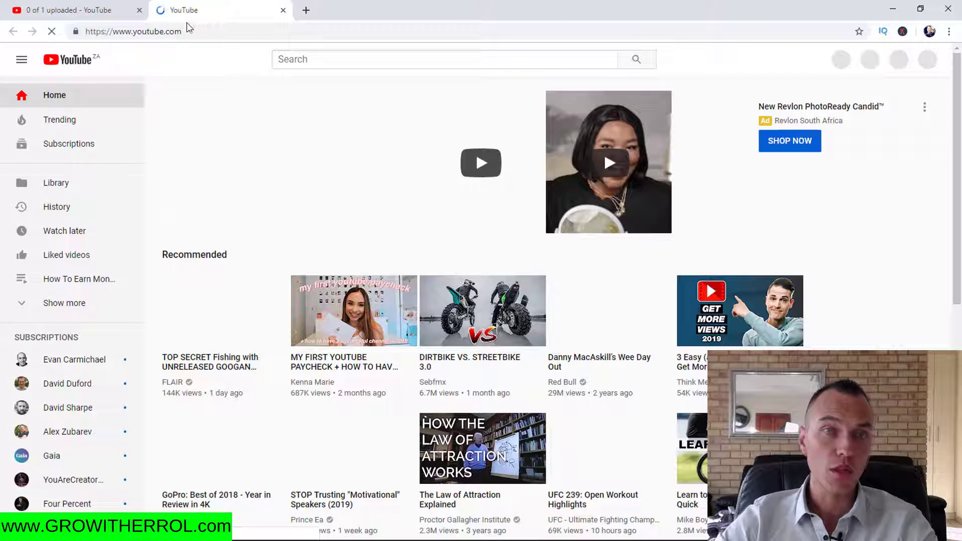
left_click(299, 60)
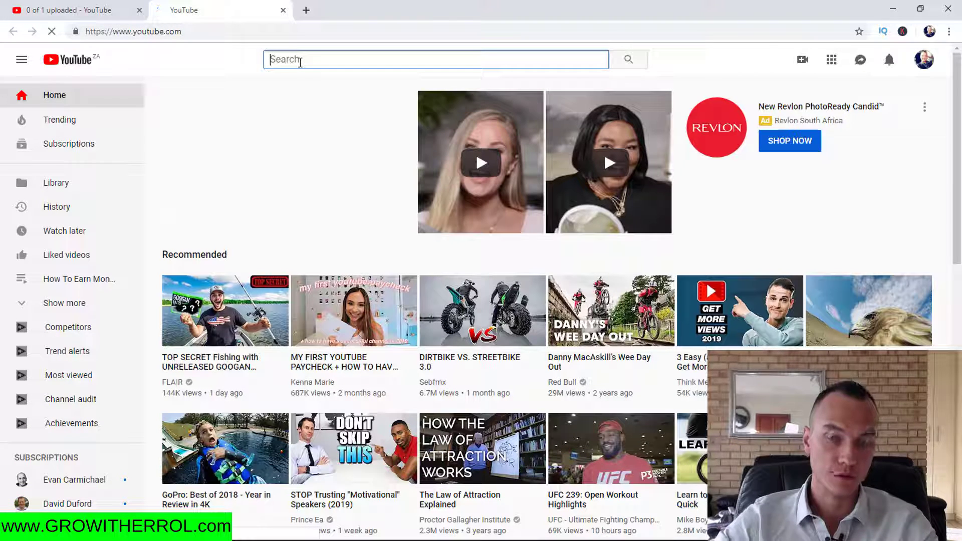
type("best life insu")
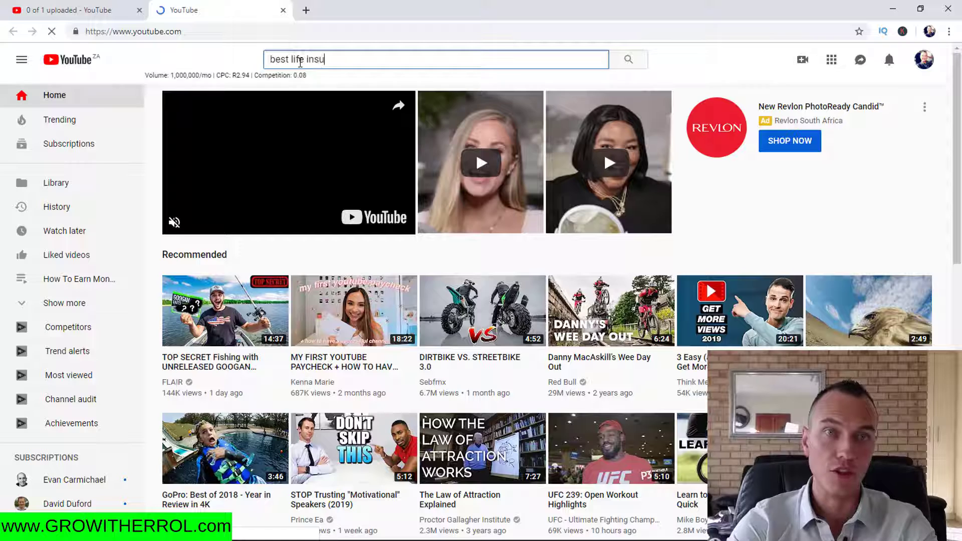
type("rance south ")
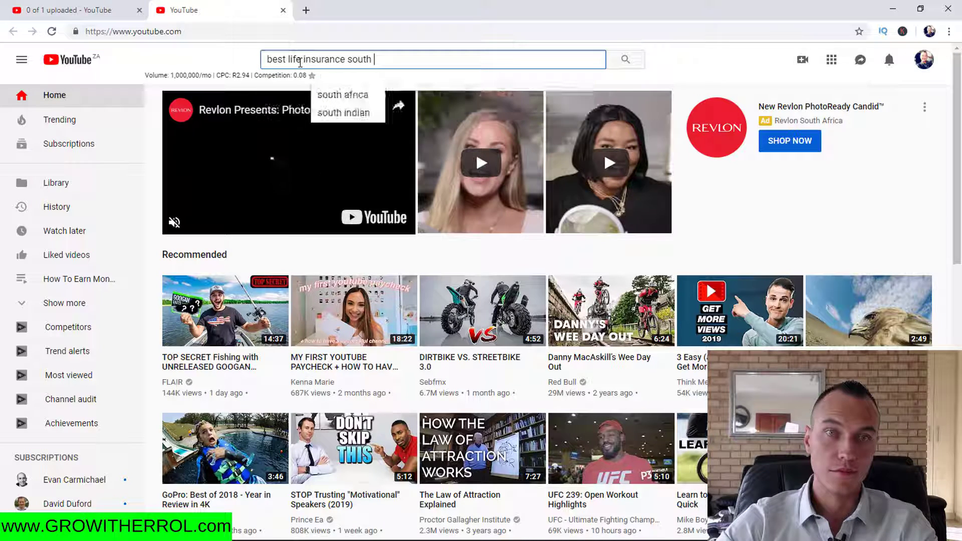
type("africa")
key("Return")
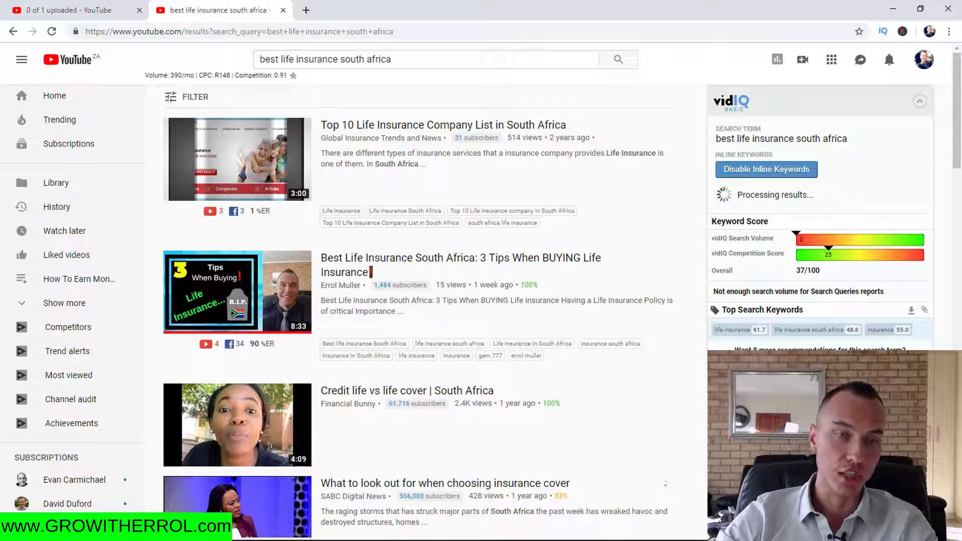
Copy the search query and open a new Chrome incognito window
mouse_move(307, 531)
right_click(104, 529)
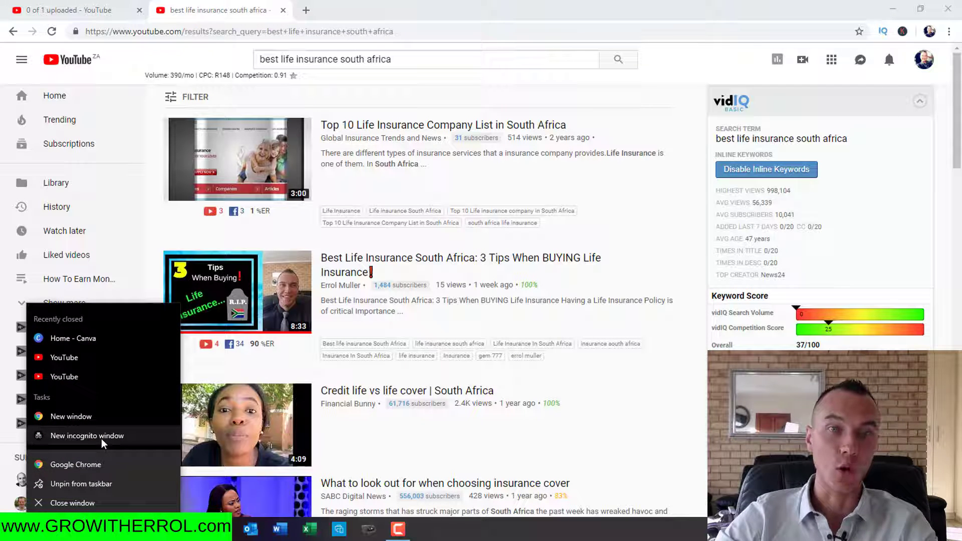
left_click_drag(403, 59, 215, 64)
key("ctrl+c")
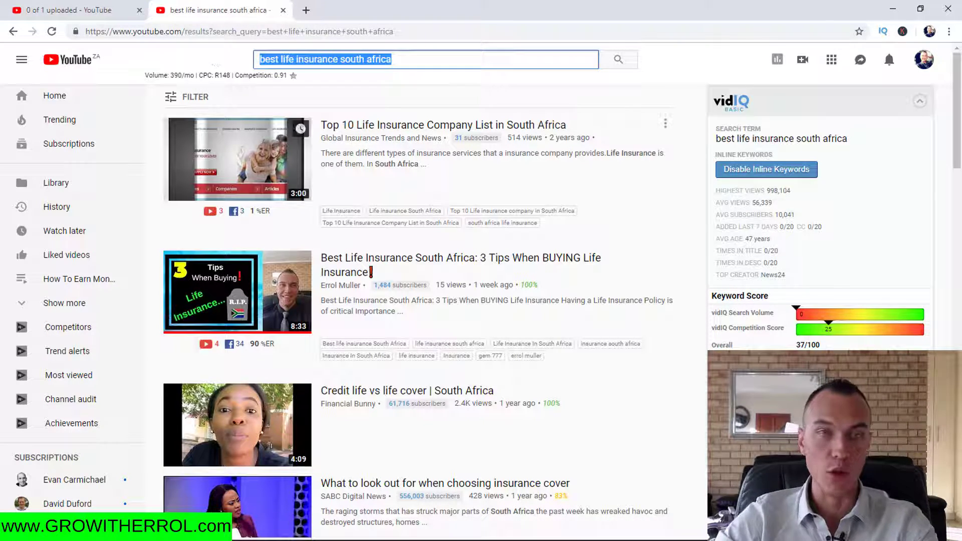
right_click(103, 529)
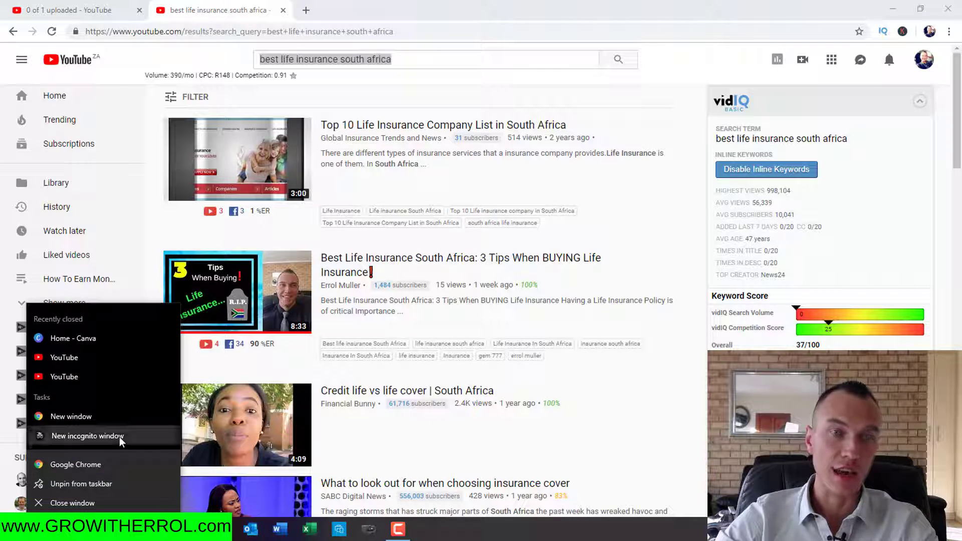
left_click(121, 437)
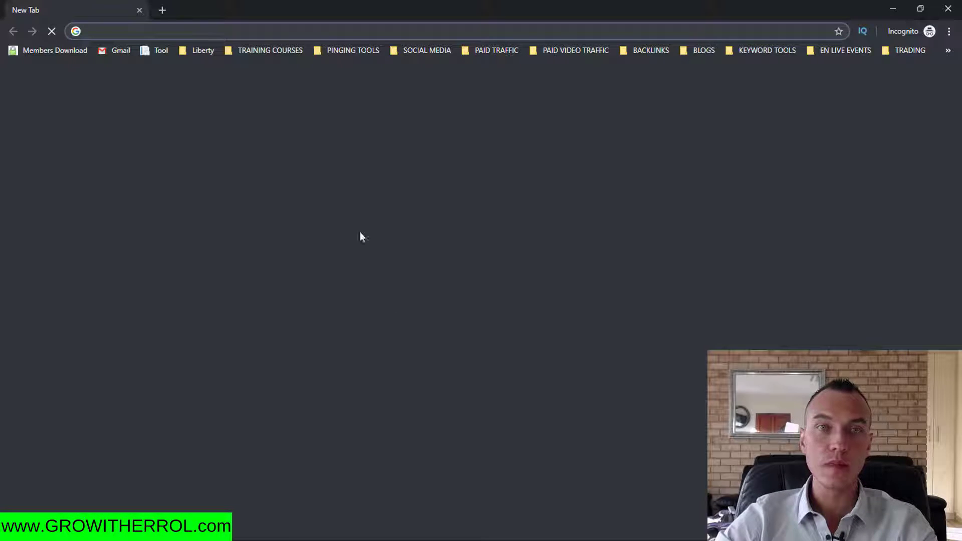
Load youtube.com signed out and search for 'best life insurance south africa'
type("youtube.com/my_videos?o=U")
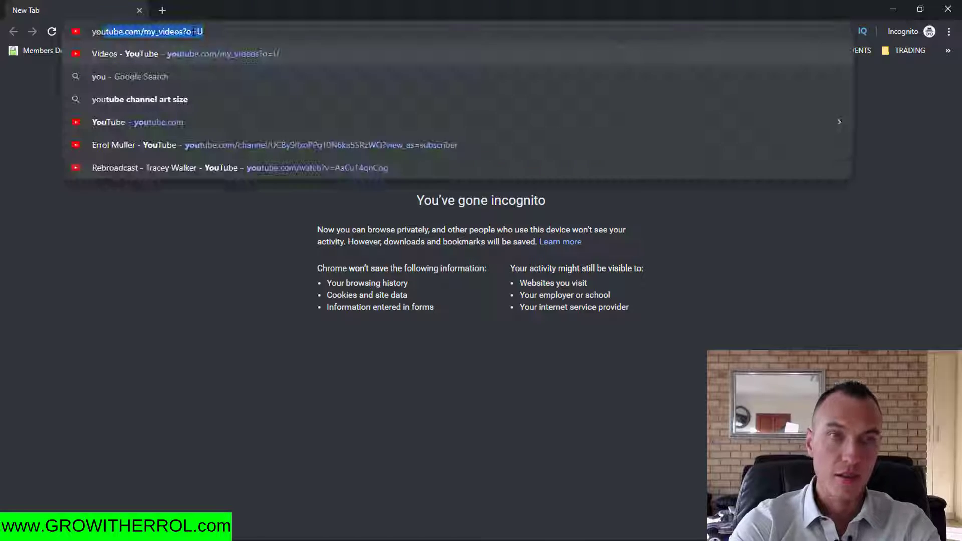
key("Right")
key("BackSpace")
key("BackSpace")
key("BackSpace")
key("BackSpace")
key("BackSpace")
key("BackSpace")
key("BackSpace")
key("BackSpace")
key("BackSpace")
key("BackSpace")
key("BackSpace")
key("BackSpace")
key("BackSpace")
key("BackSpace")
key("BackSpace")
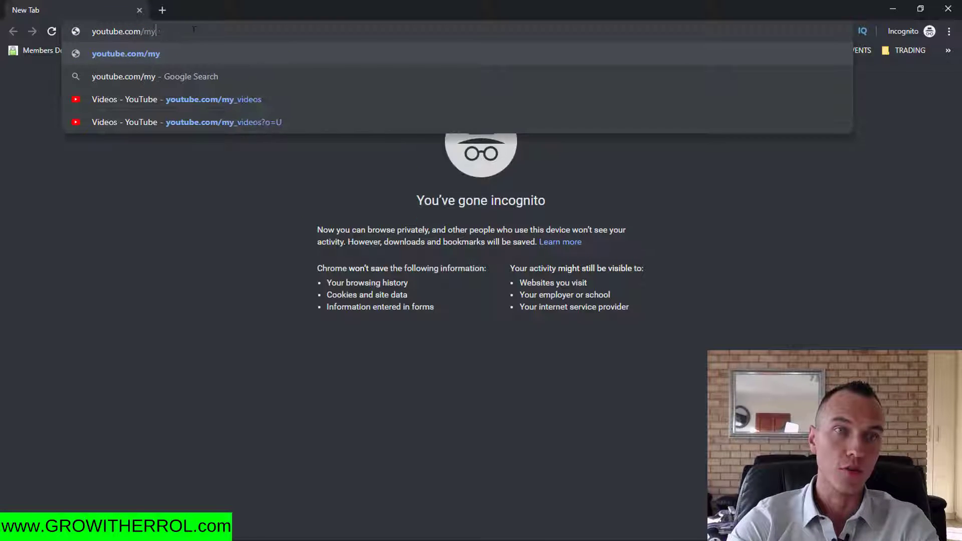
type("m/")
key("Return")
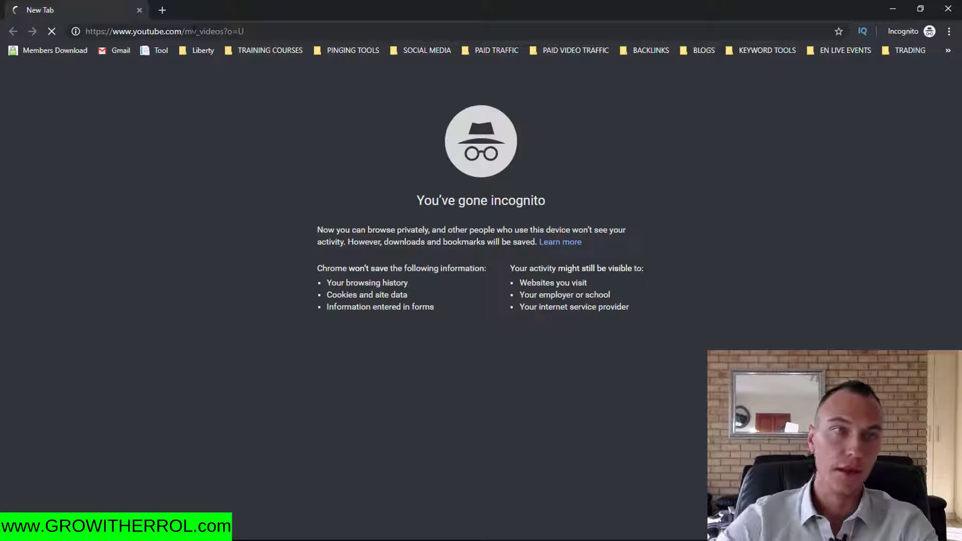
left_click_drag(241, 32, 183, 33)
key("BackSpace")
key("Return")
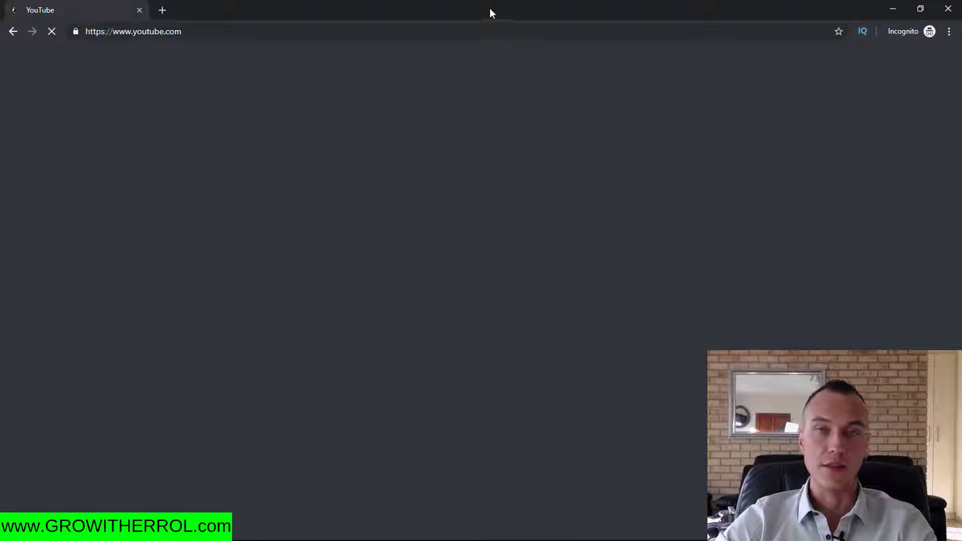
mouse_move(576, 537)
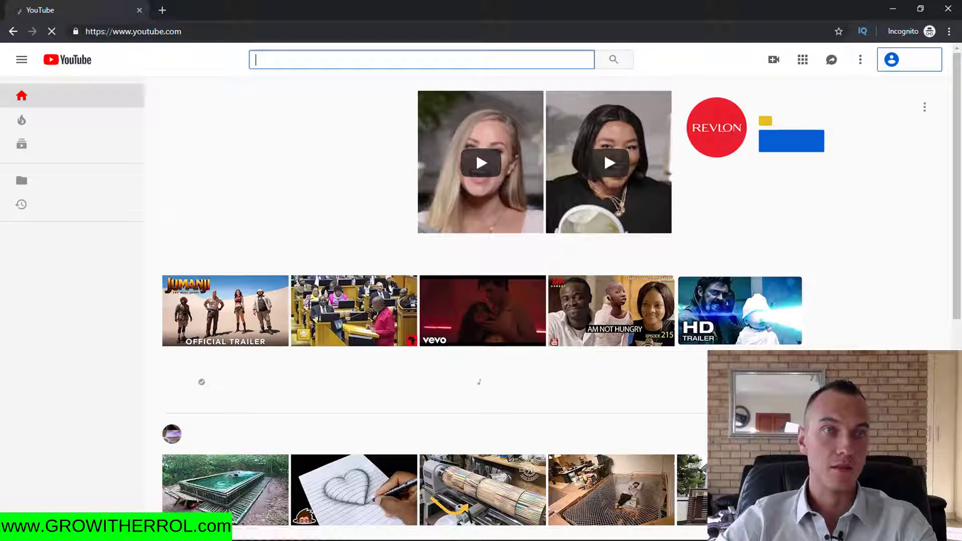
key("ctrl+v")
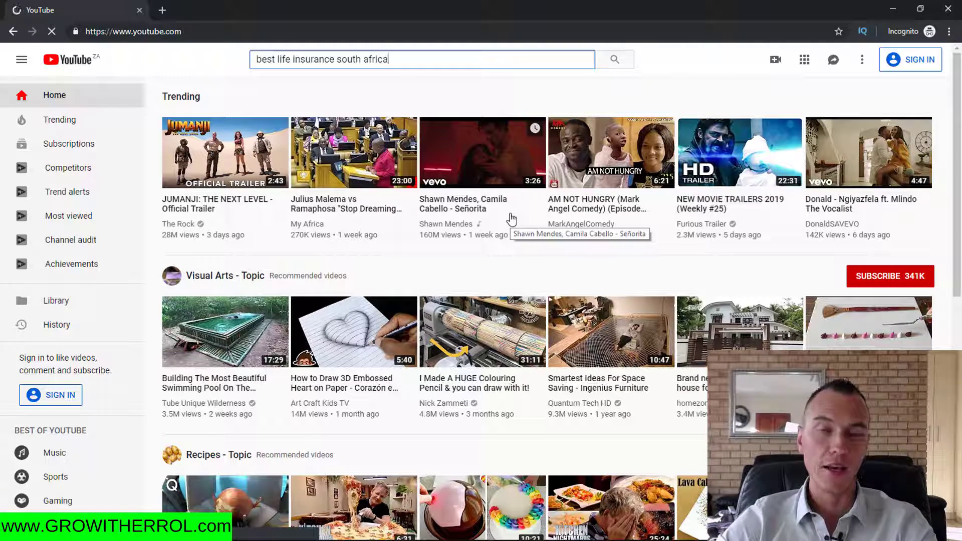
key("Return")
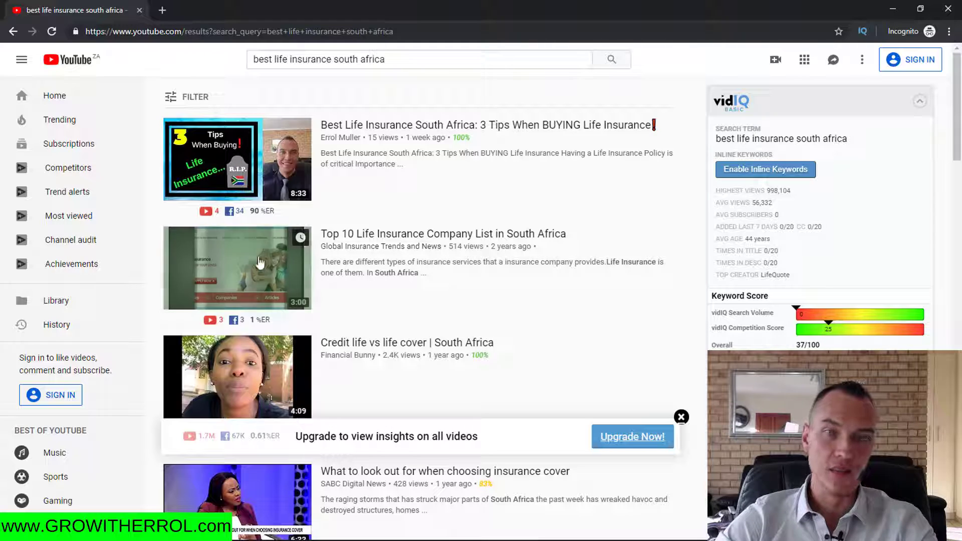
Scroll through the incognito results and vidIQ stats, then close the incognito window
scroll(576, 283, "down", 2)
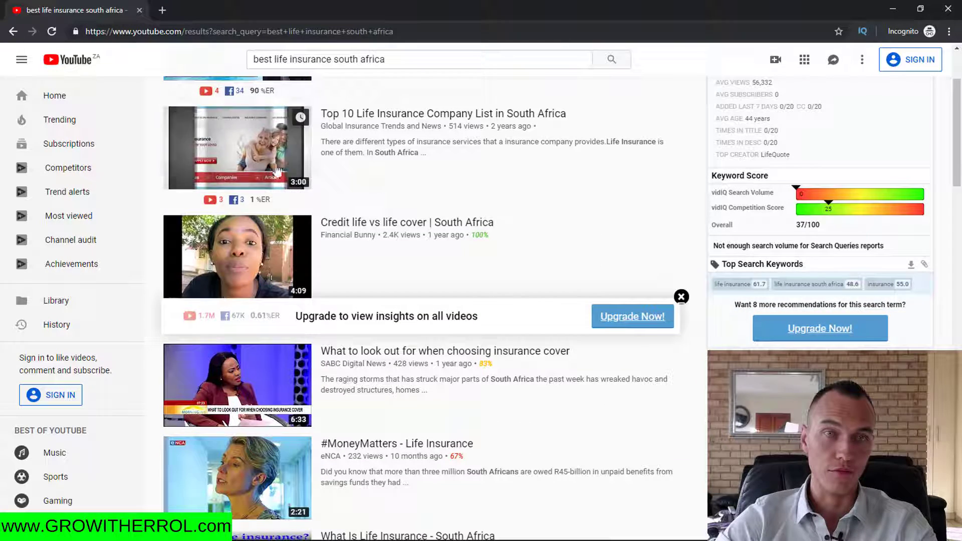
scroll(296, 278, "down", 1)
scroll(444, 344, "down", 4)
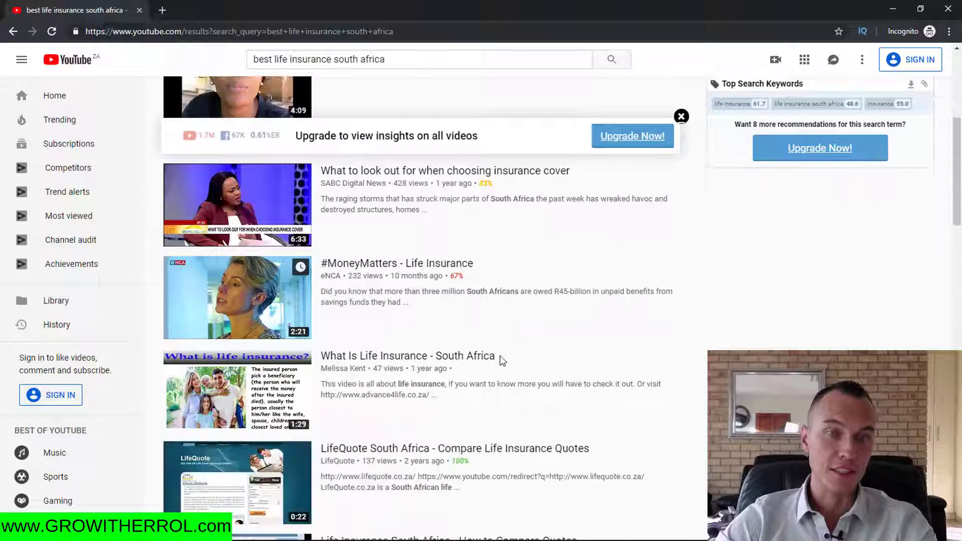
scroll(626, 296, "down", 2)
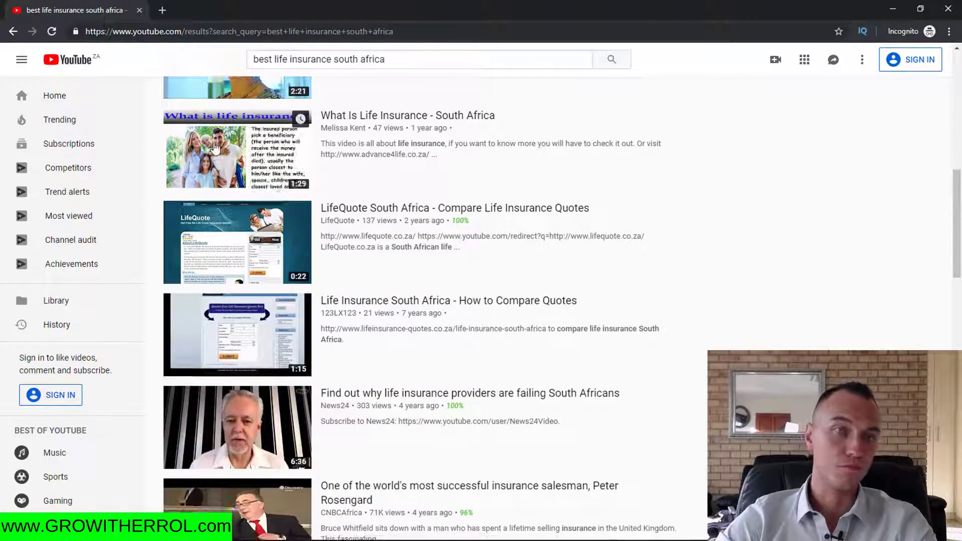
scroll(556, 270, "down", 2)
scroll(503, 279, "down", 1)
scroll(444, 307, "up", 2)
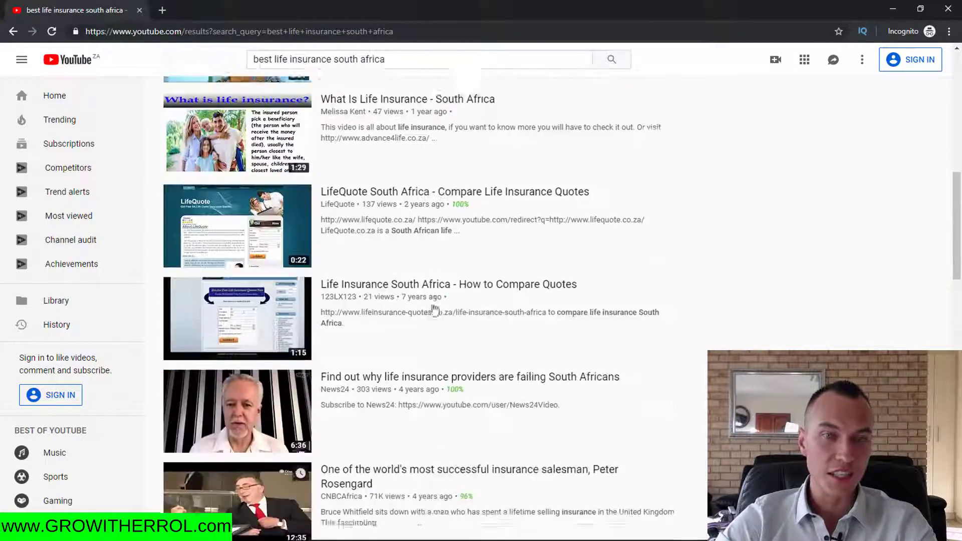
scroll(445, 307, "up", 8)
scroll(526, 401, "down", 1)
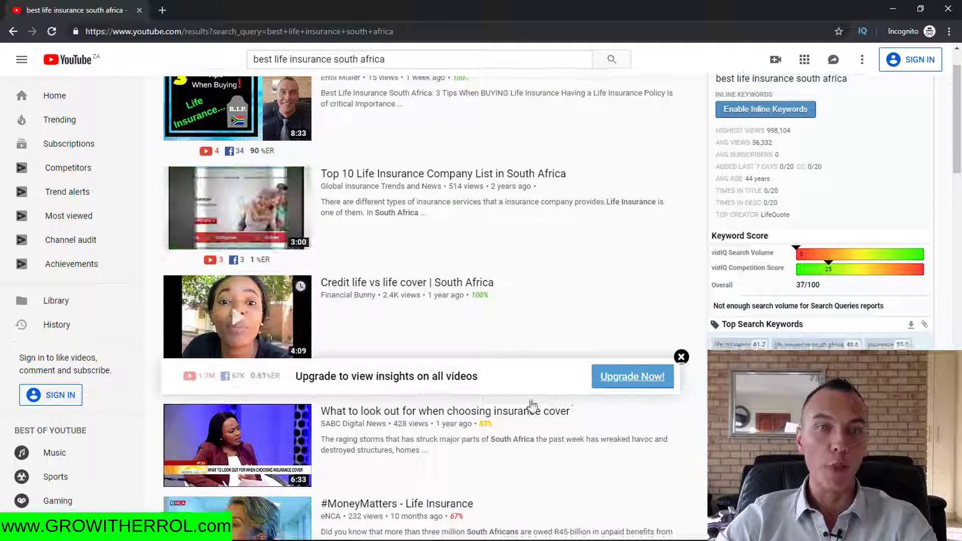
scroll(518, 365, "up", 1)
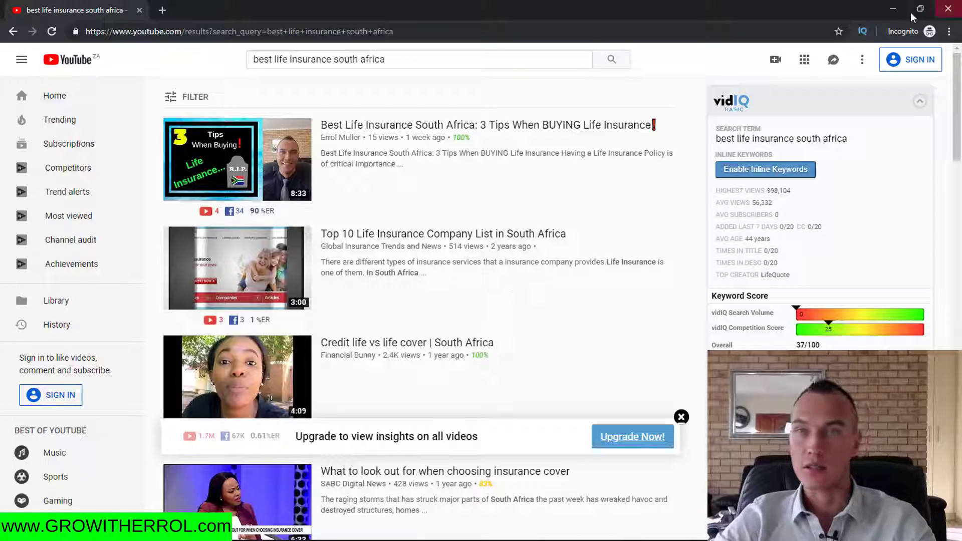
left_click(948, 8)
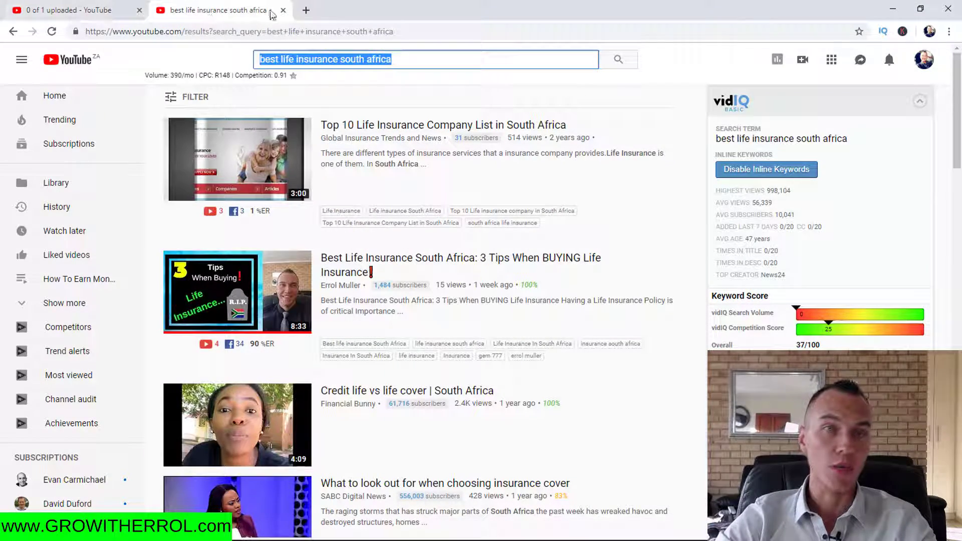
Copy the full 'Best Life Insurance South Africa: 3 Things…' title into the empty description
left_click(283, 10)
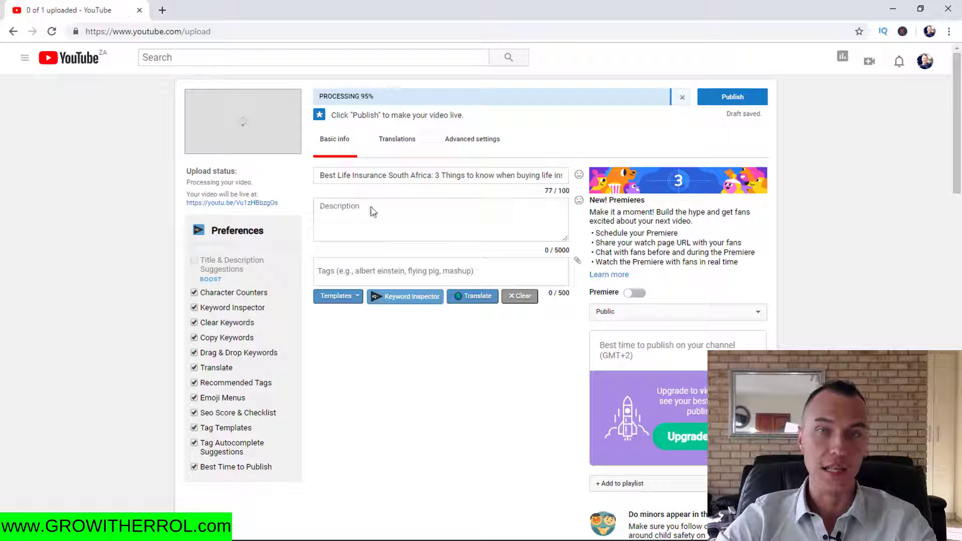
left_click(395, 175)
key("ctrl+a")
key("ctrl+c")
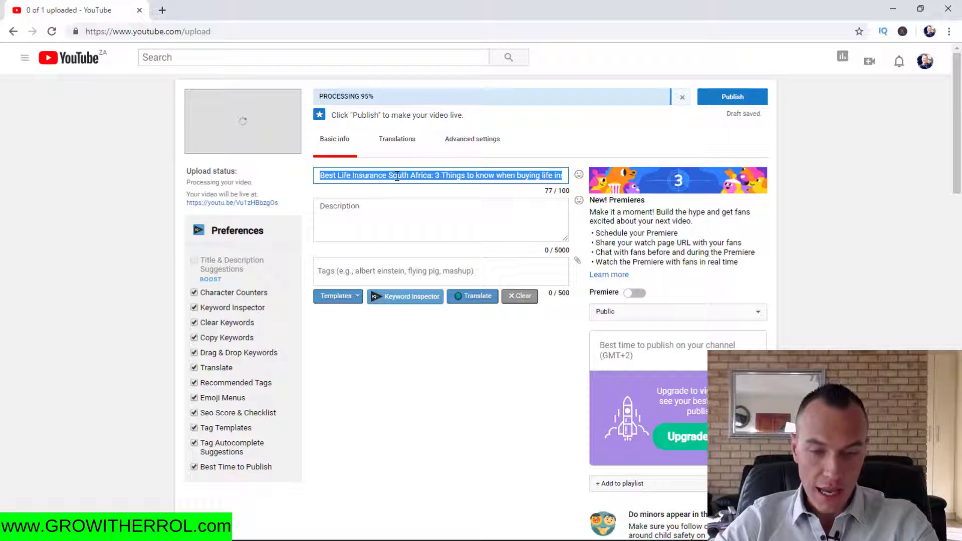
left_click(348, 209)
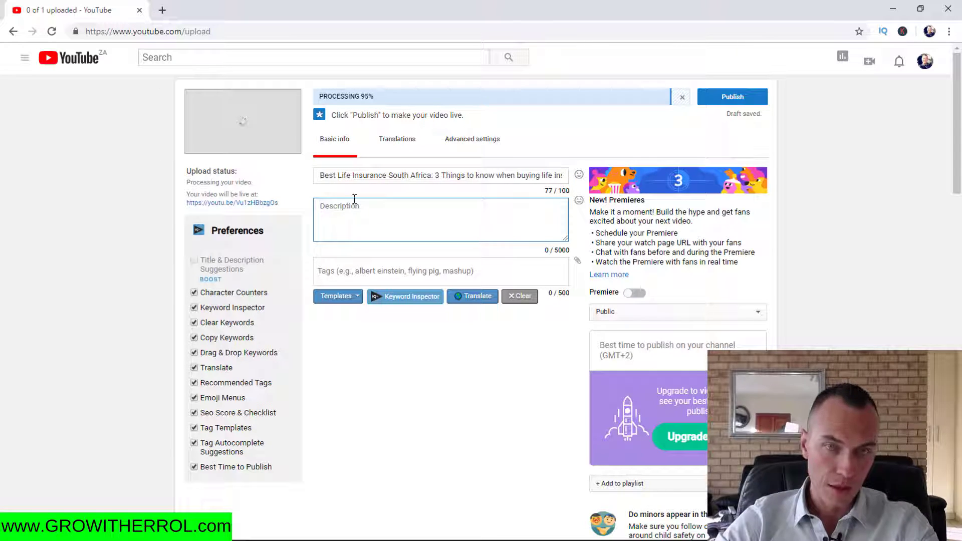
key("ctrl+v")
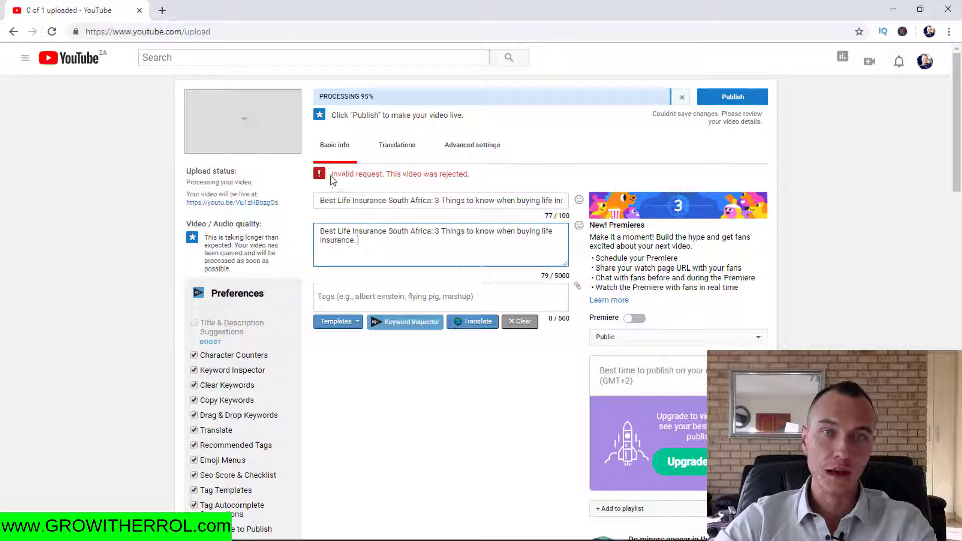
left_click_drag(332, 180, 436, 175)
Add 'In this video I am going to point out 3 things when buying life insurance.' to the description
left_click(347, 258)
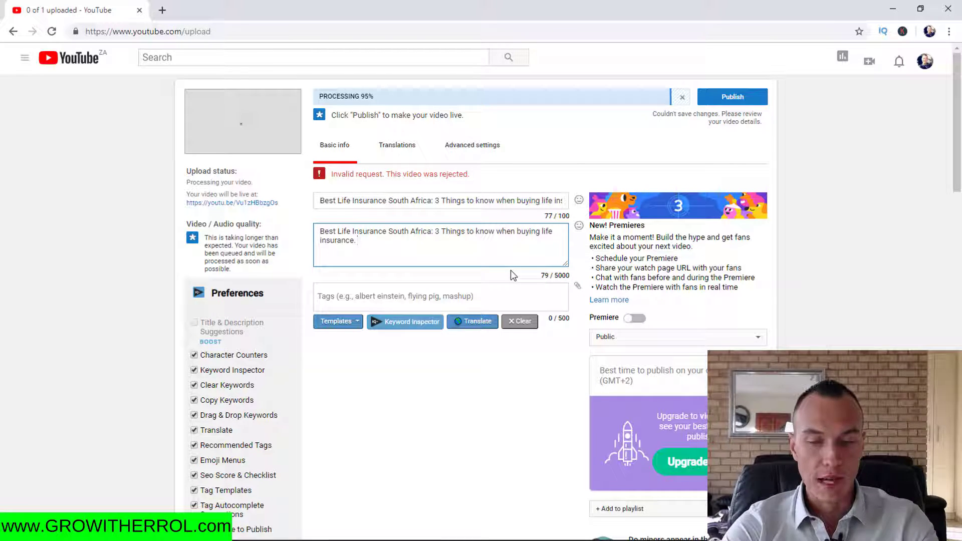
type("In tis v")
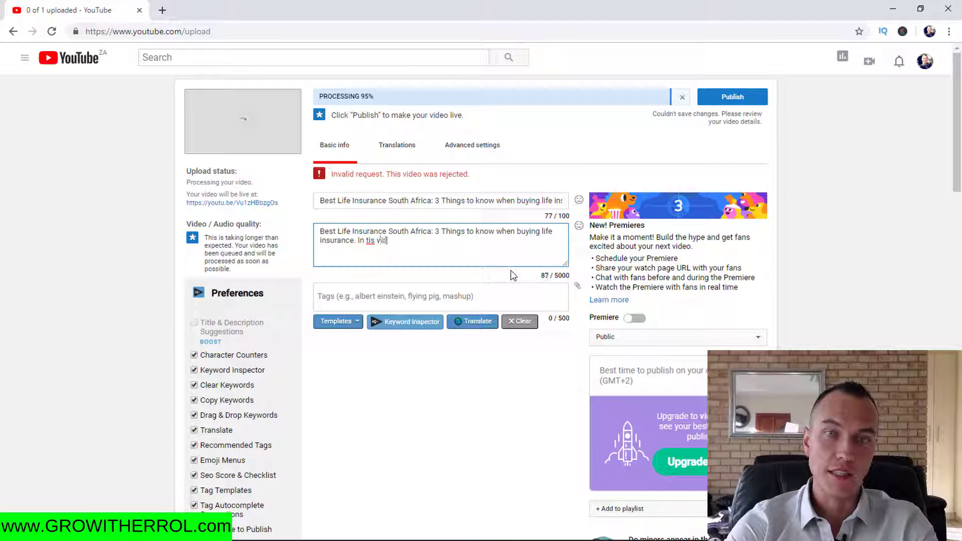
key("BackSpace")
key("BackSpace")
key("BackSpace")
key("BackSpace")
type("his video")
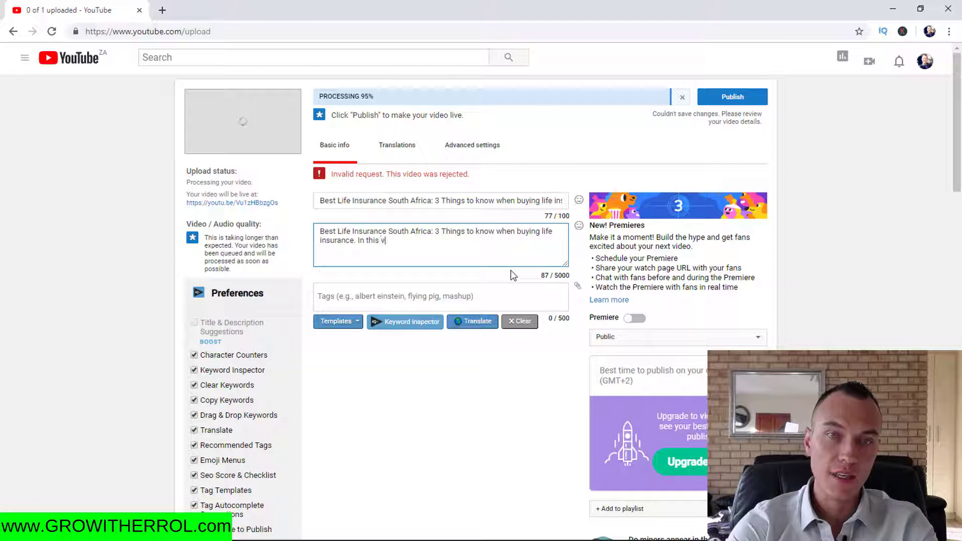
type(" i am gogin to")
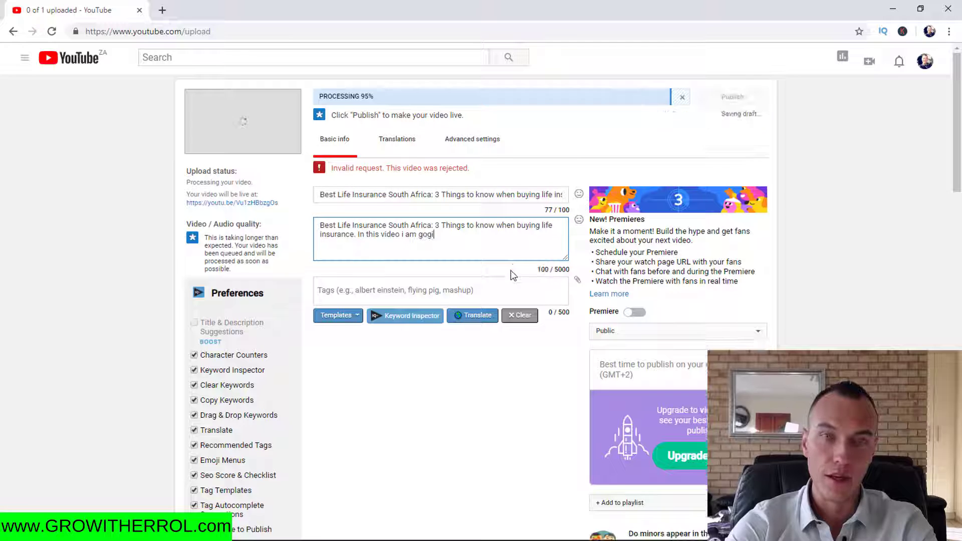
key("BackSpace")
key("BackSpace")
key("BackSpace")
key("BackSpace")
key("BackSpace")
key("BackSpace")
key("BackSpace")
key("BackSpace")
key("BackSpace")
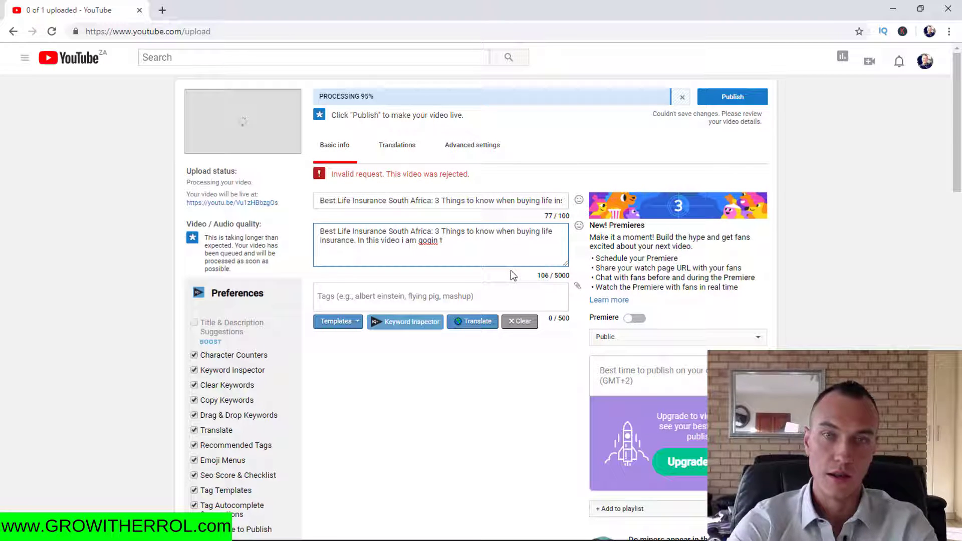
type("going to ")
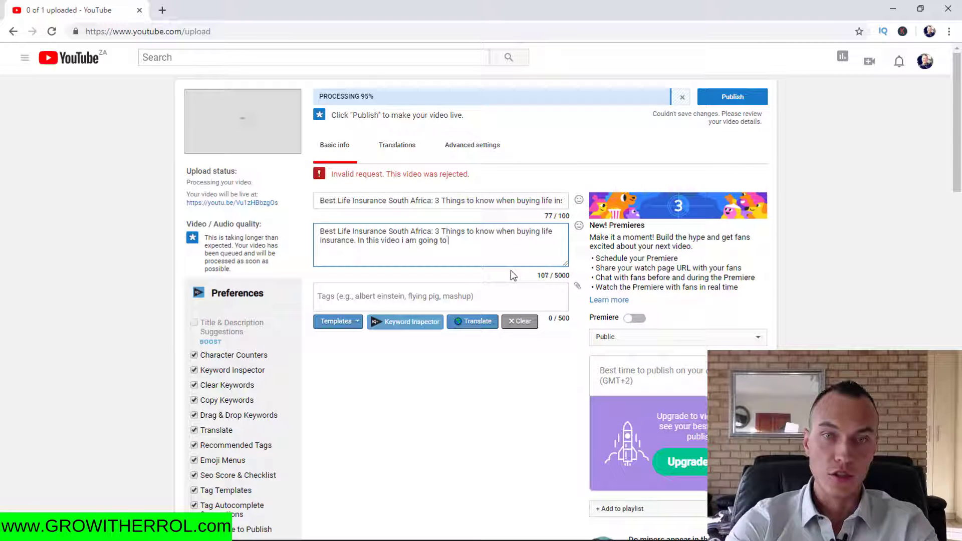
type("giv")
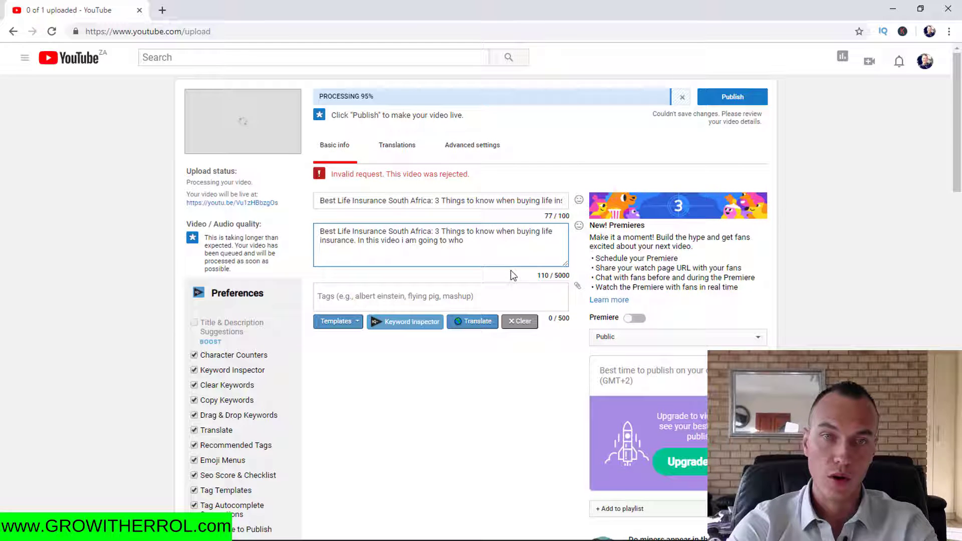
key("BackSpace")
key("BackSpace")
key("BackSpace")
type("point")
key("BackSpace")
key("BackSpace")
key("BackSpace")
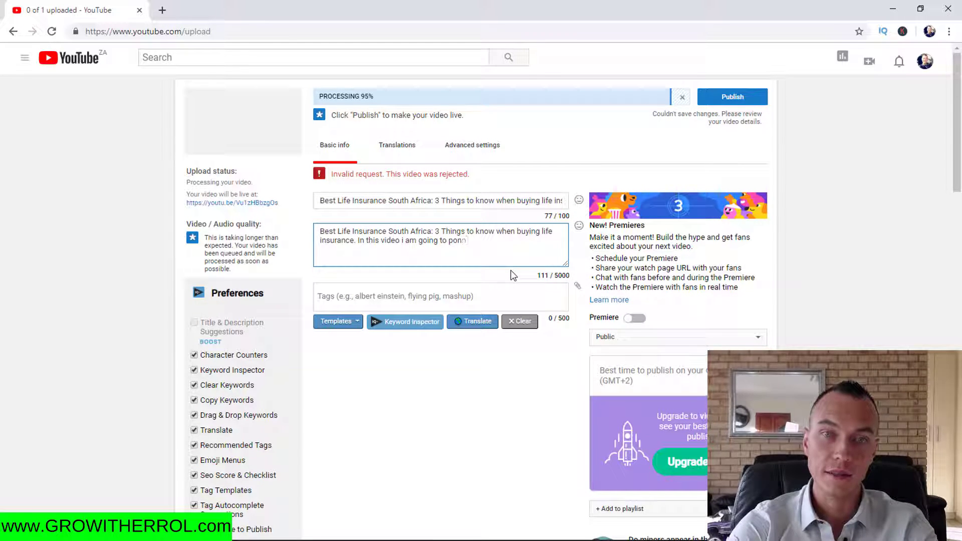
type("int oout")
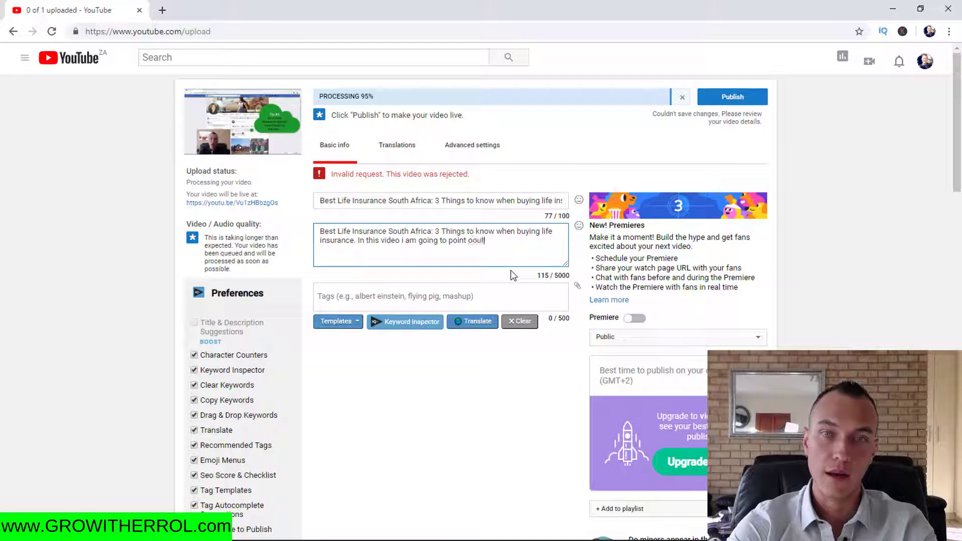
key("BackSpace")
key("BackSpace")
key("BackSpace")
key("BackSpace")
type("out ")
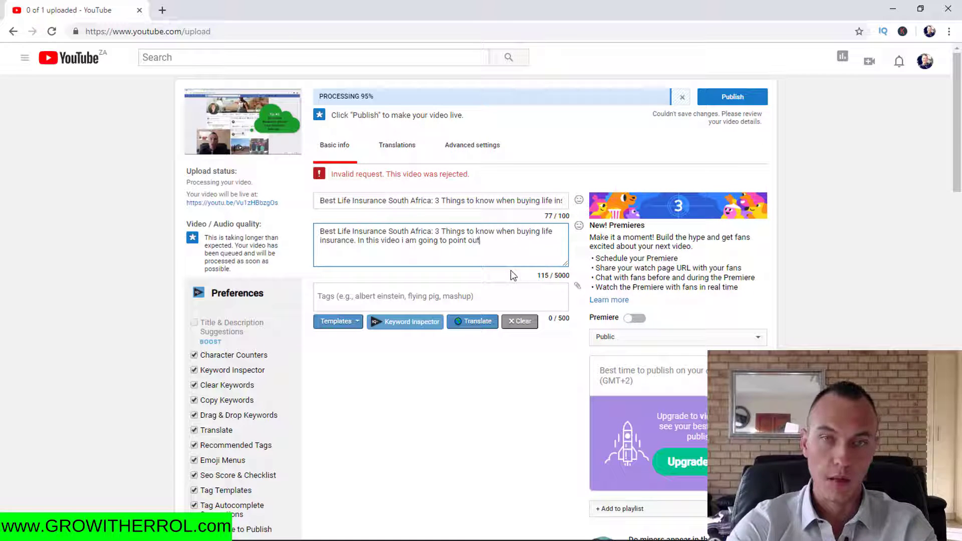
type("3 things whe")
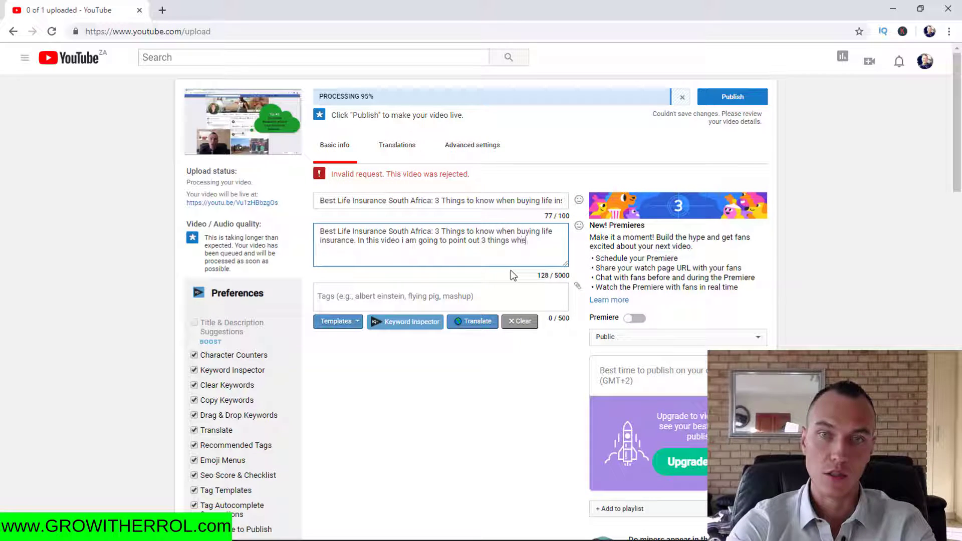
type("n buying lo")
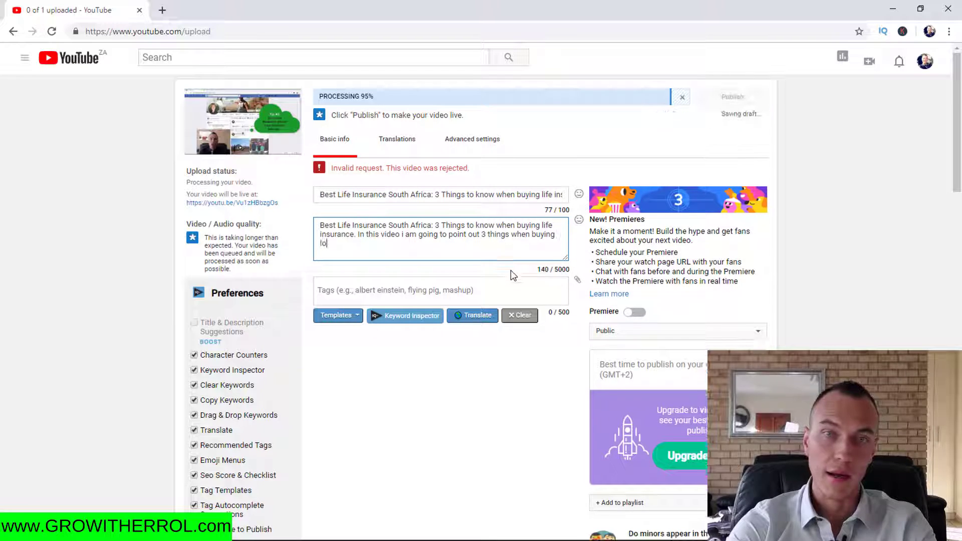
key("BackSpace")
type("ife")
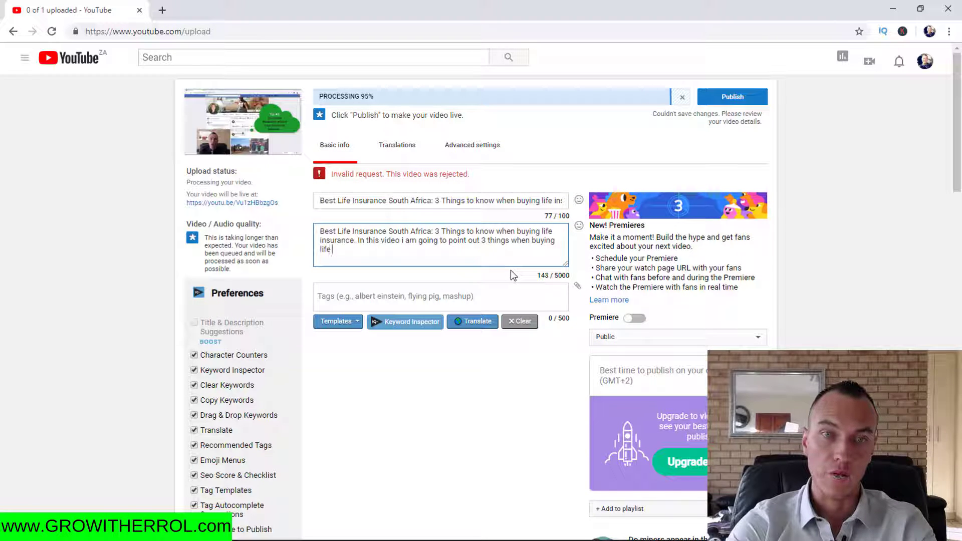
type(" insurance.")
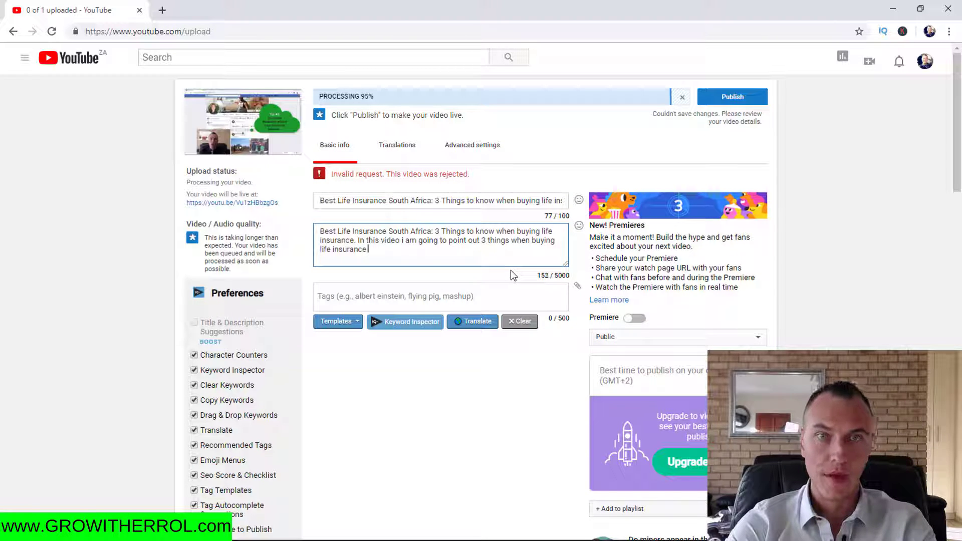
Add blank lines, select the description text, and scroll down to vidIQ's suggestions
key("Return")
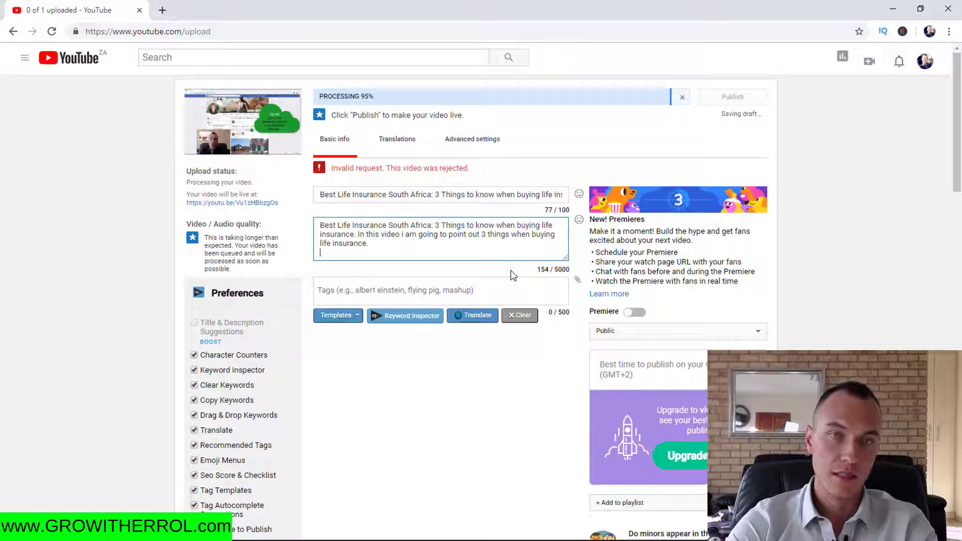
key("Return")
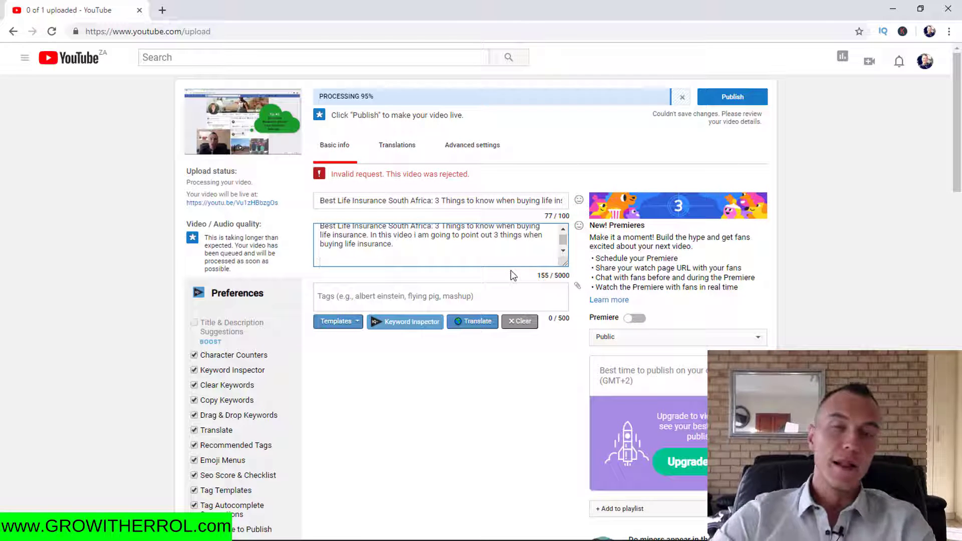
left_click_drag(322, 228, 523, 252)
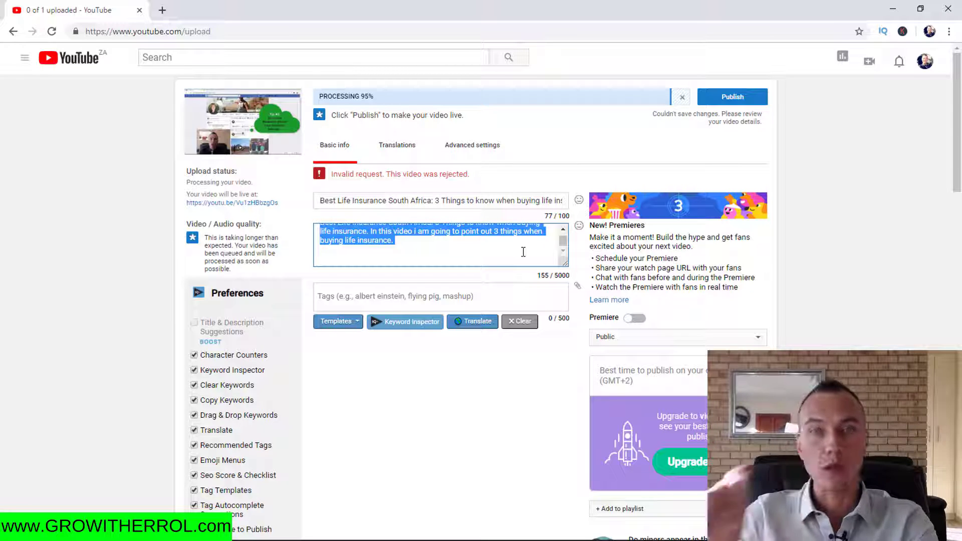
left_click(563, 230)
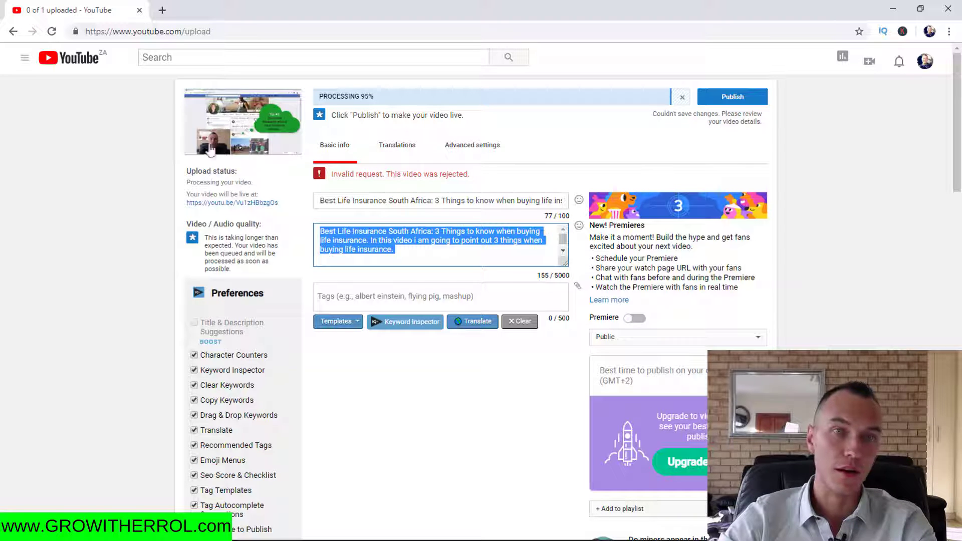
scroll(119, 182, "down", 15)
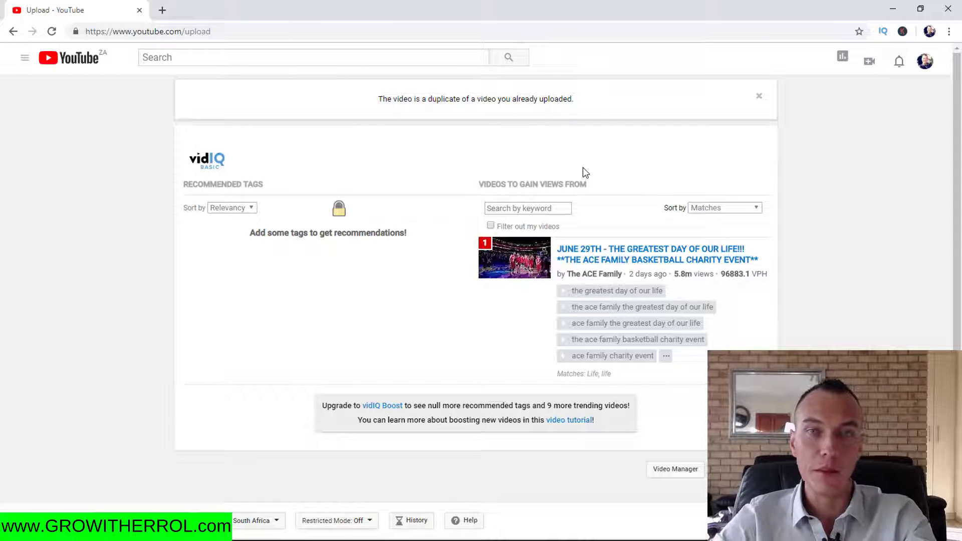
Dismiss the duplicate-video warning and start a fresh upload via Create > Upload video
left_click_drag(411, 99, 533, 98)
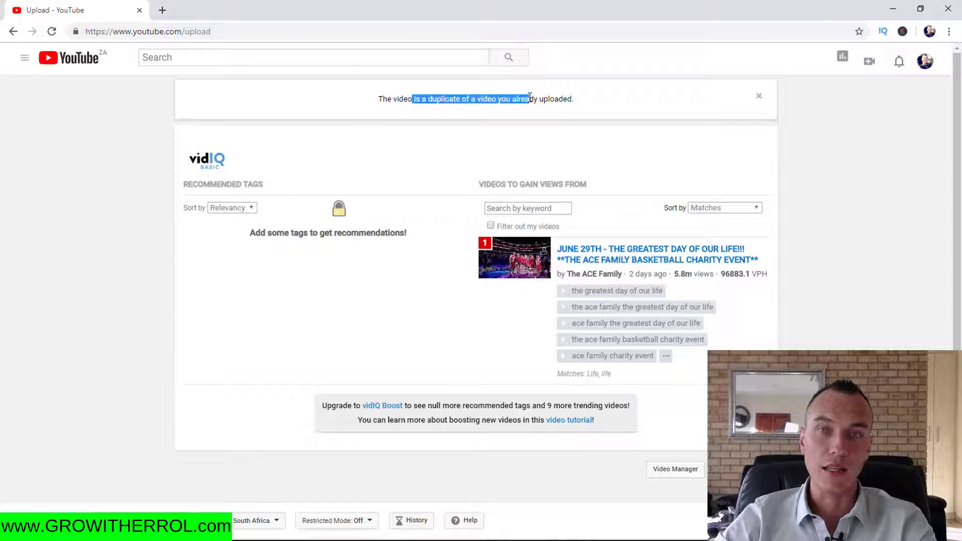
left_click(545, 98)
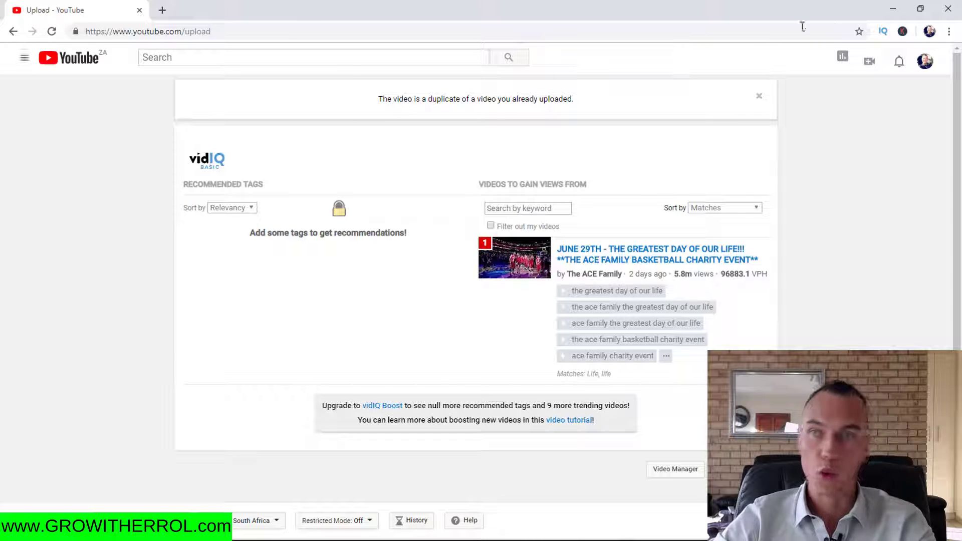
left_click(867, 63)
left_click(812, 103)
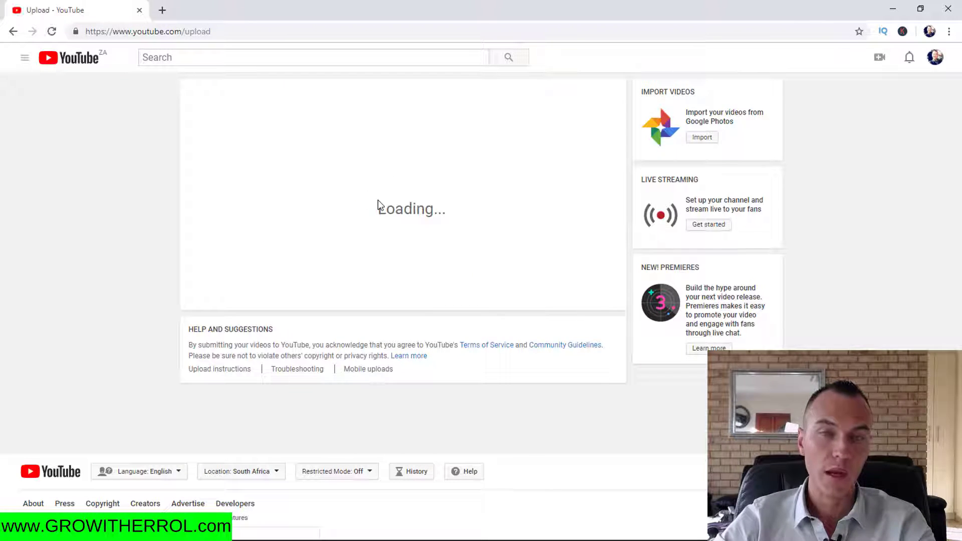
Select the Forex Trading video file for upload
left_click(415, 148)
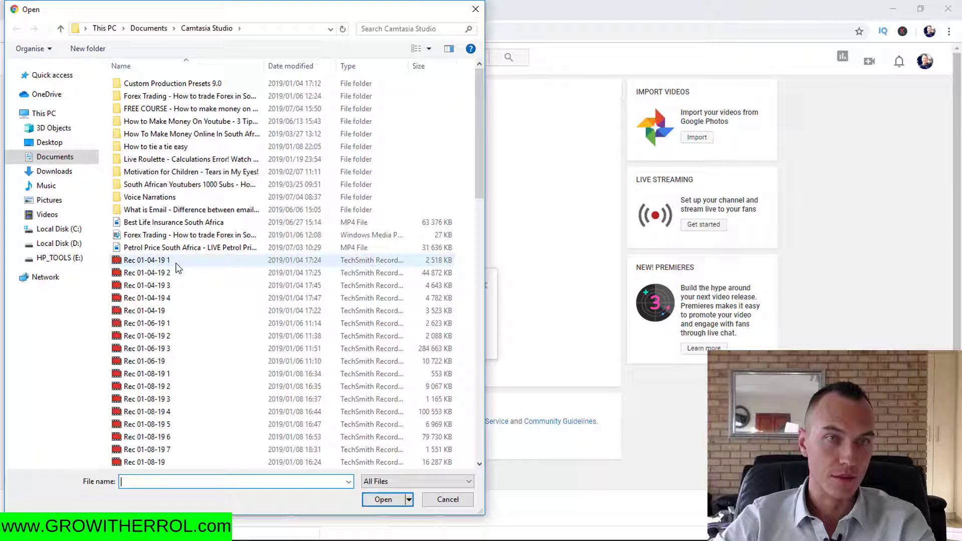
left_click(149, 236)
left_click(395, 498)
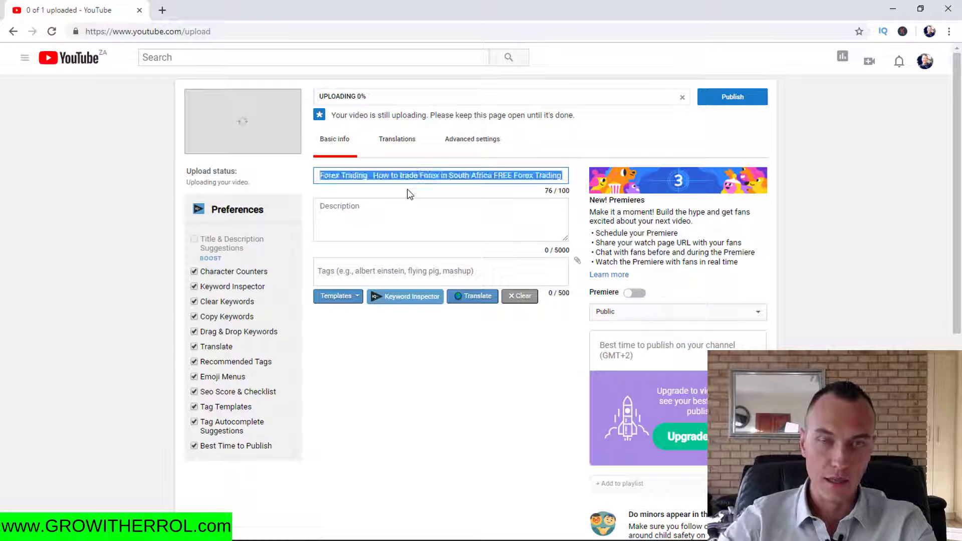
Title the upload 'Forex' with description 'Test.', then return to the YouTube home page
key("BackSpace")
type("Forex")
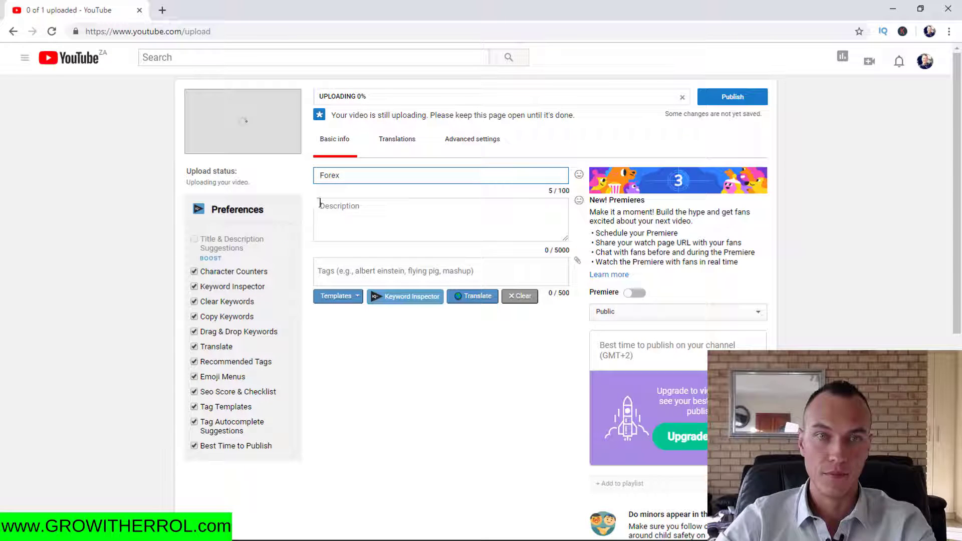
left_click(401, 222)
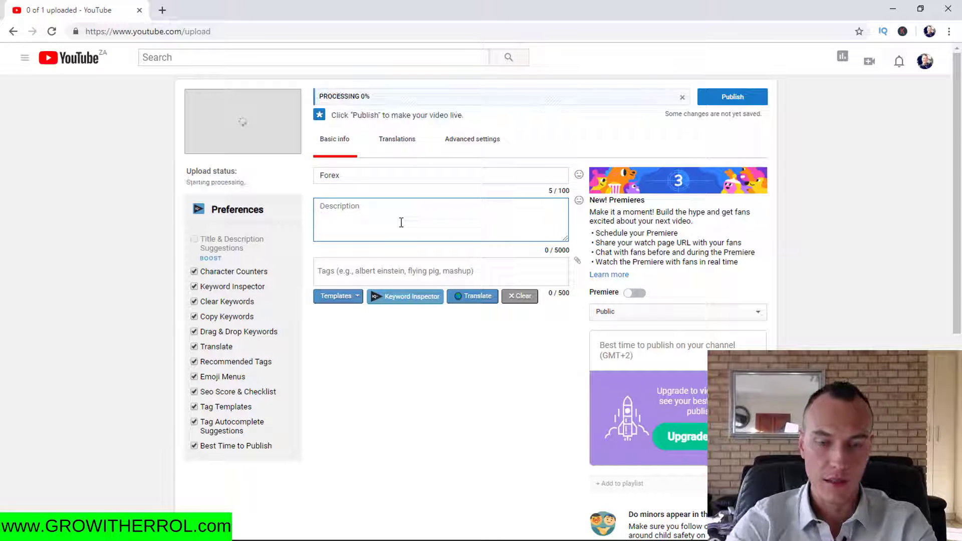
type("Test.")
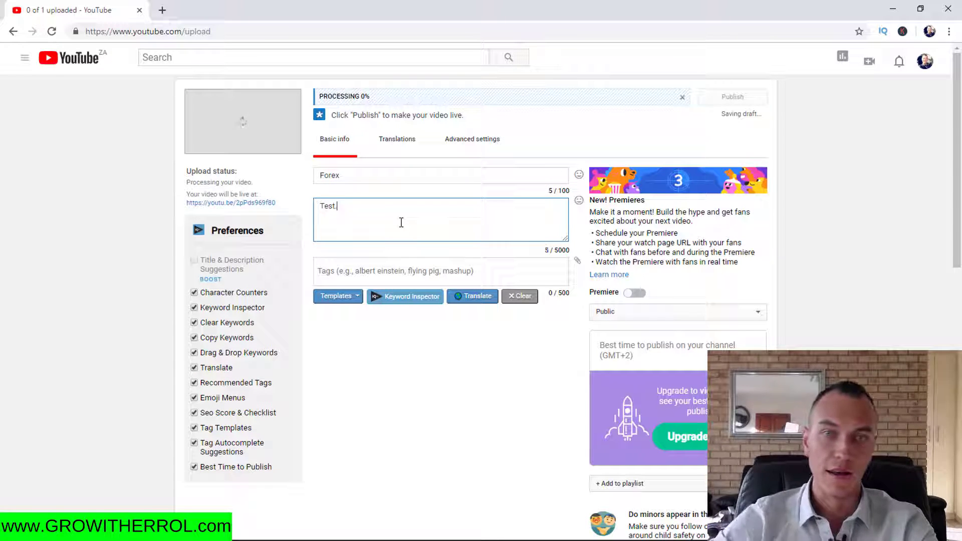
key("Return")
key("Return")
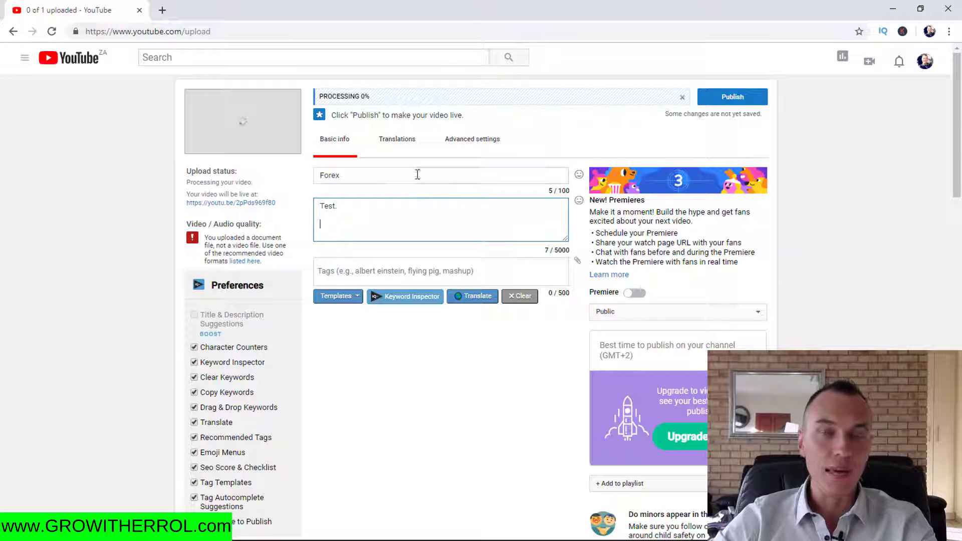
left_click_drag(417, 175, 273, 170)
left_click_drag(315, 199, 365, 242)
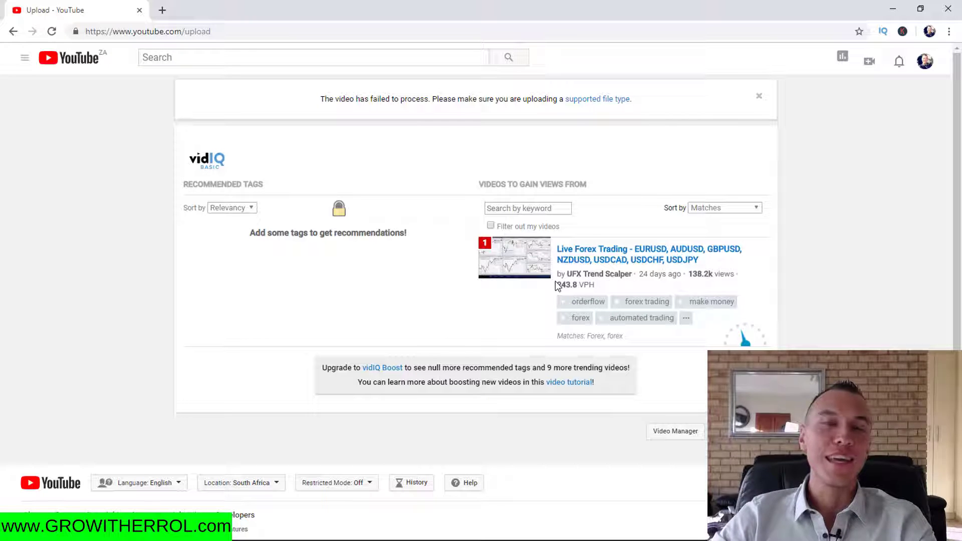
left_click(73, 59)
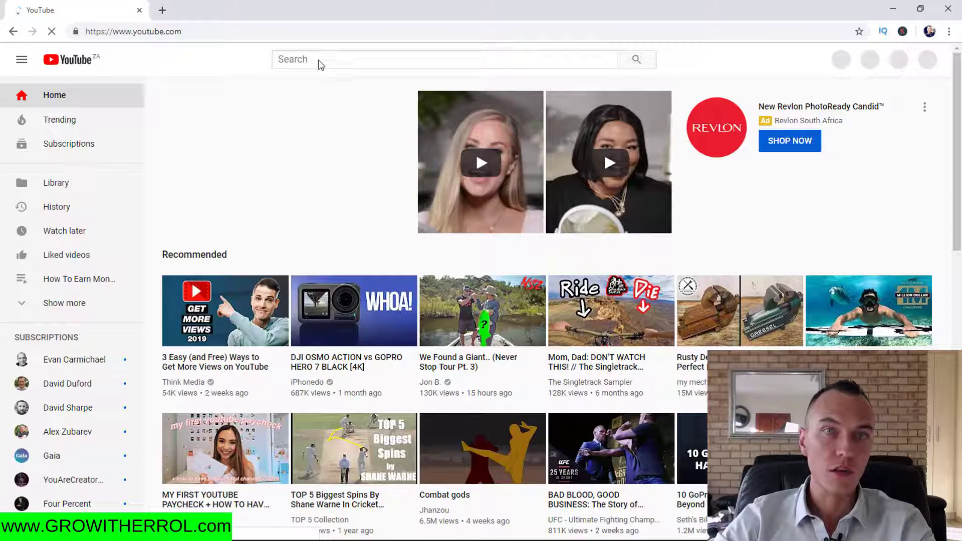
Search 'how to make money online in south africa' and open the How To Make Money Online In South Africa video
left_click(308, 59)
type("h")
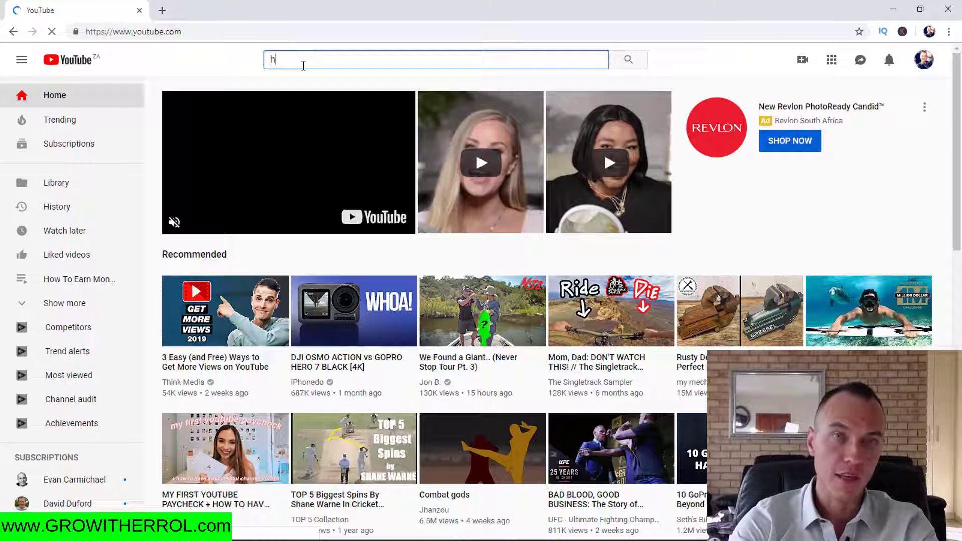
type("ow to make money ")
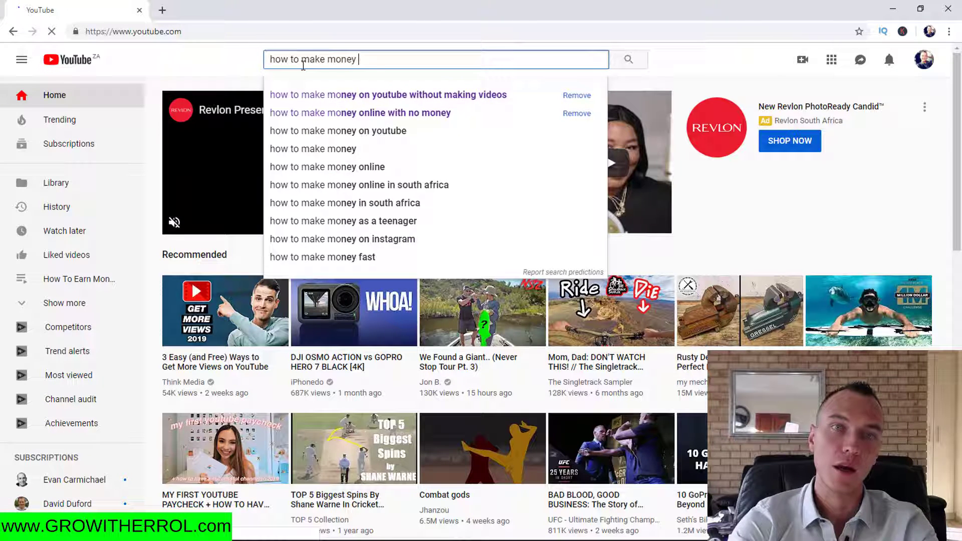
type("online in s")
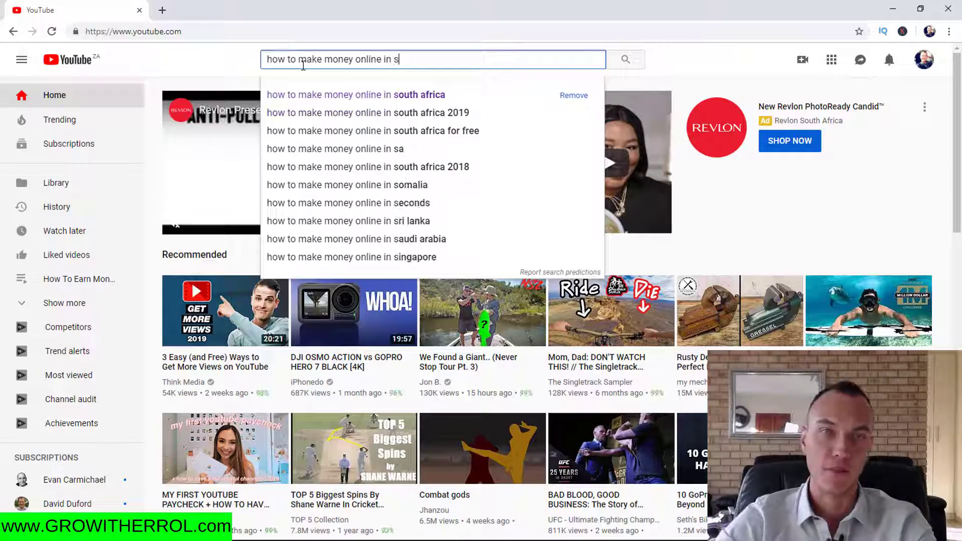
key("Down")
key("Return")
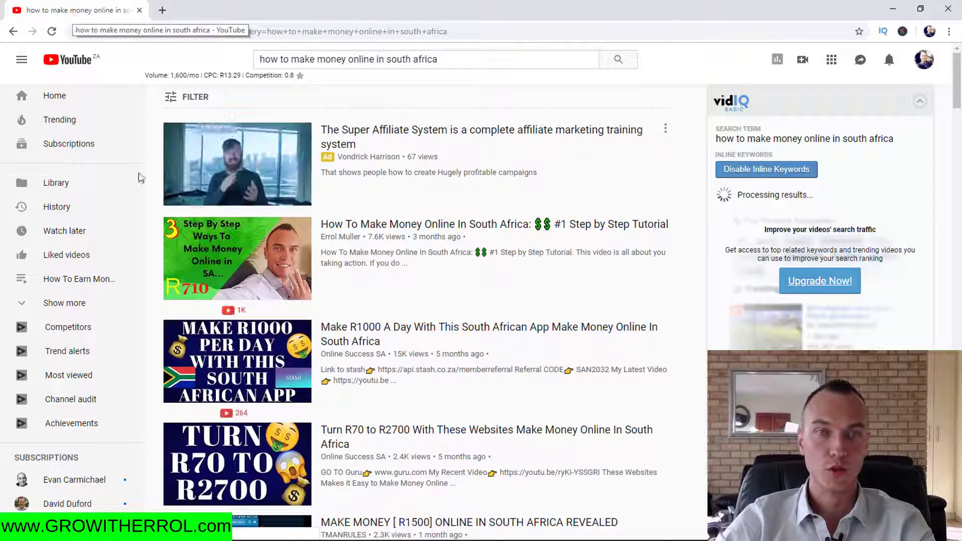
left_click(370, 230)
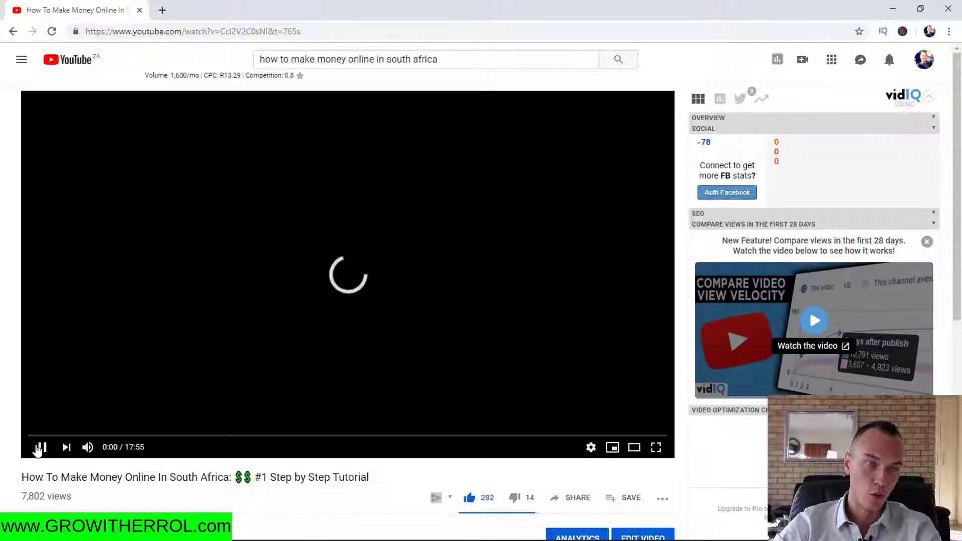
left_click(42, 450)
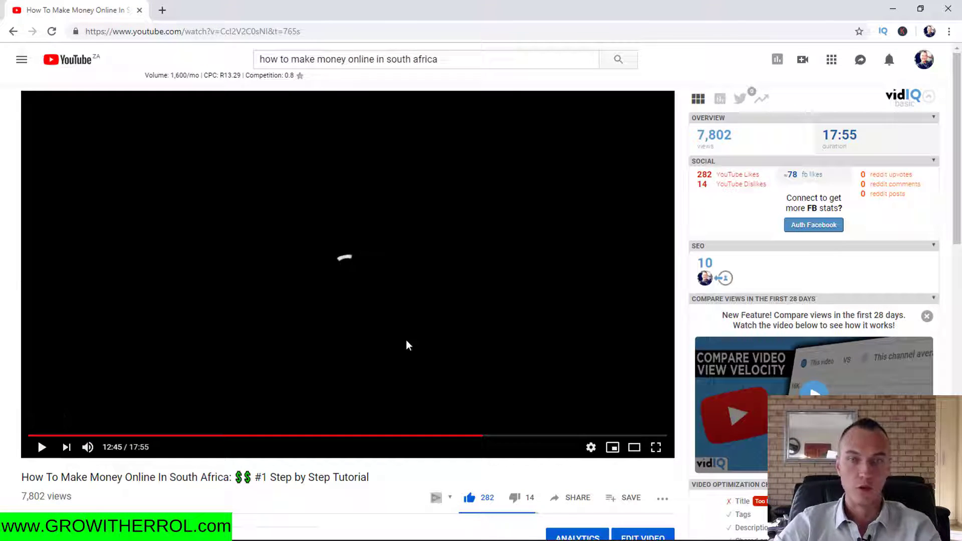
scroll(334, 408, "down", 7)
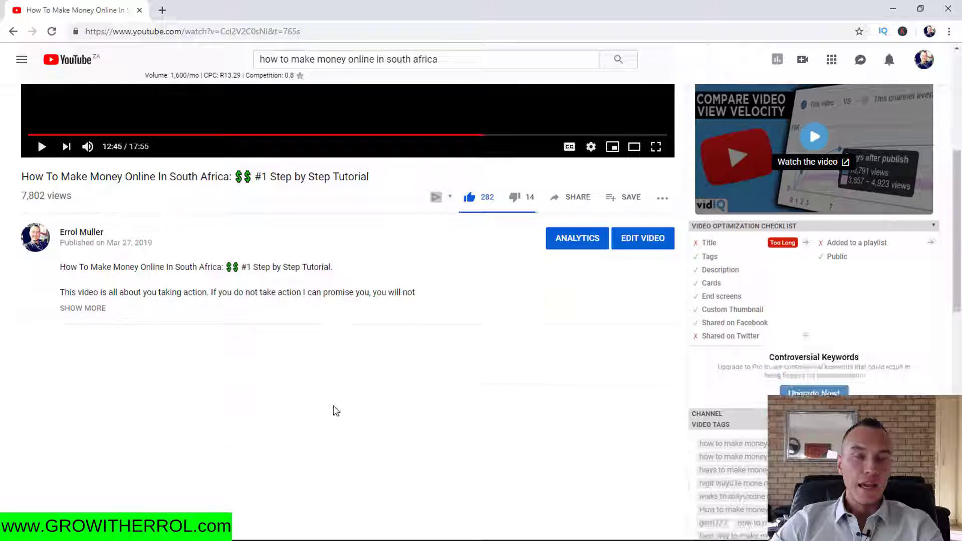
left_click(93, 247)
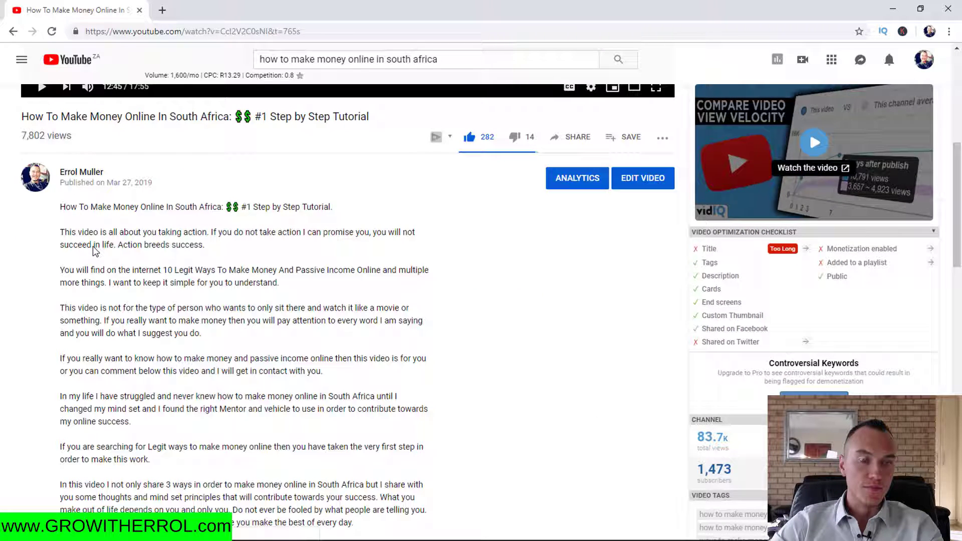
scroll(6, 149, "up", 3)
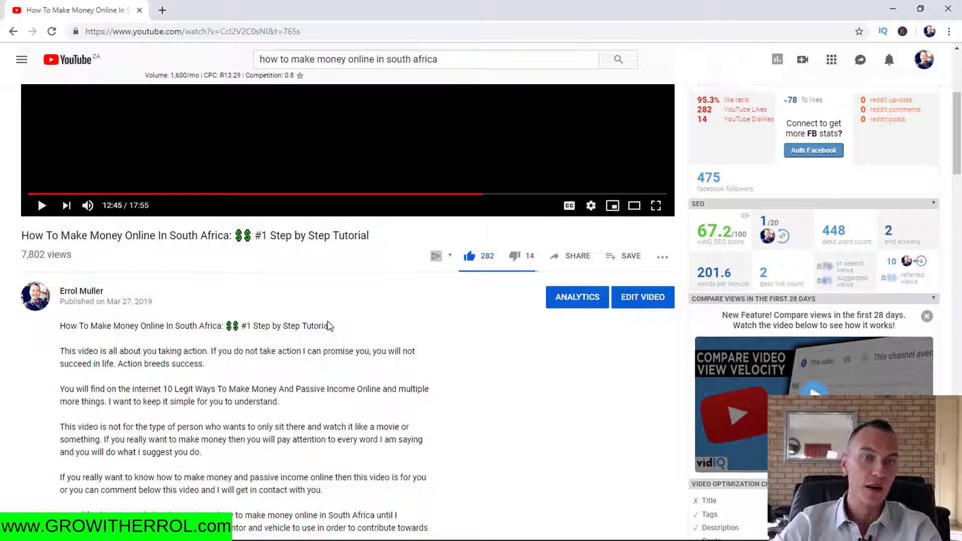
scroll(336, 328, "down", 2)
scroll(332, 323, "up", 2)
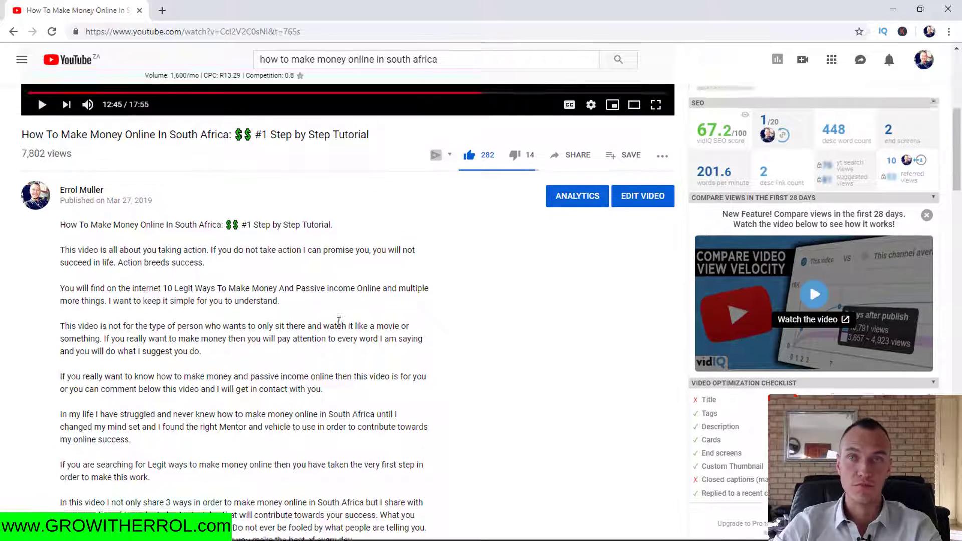
left_click(803, 62)
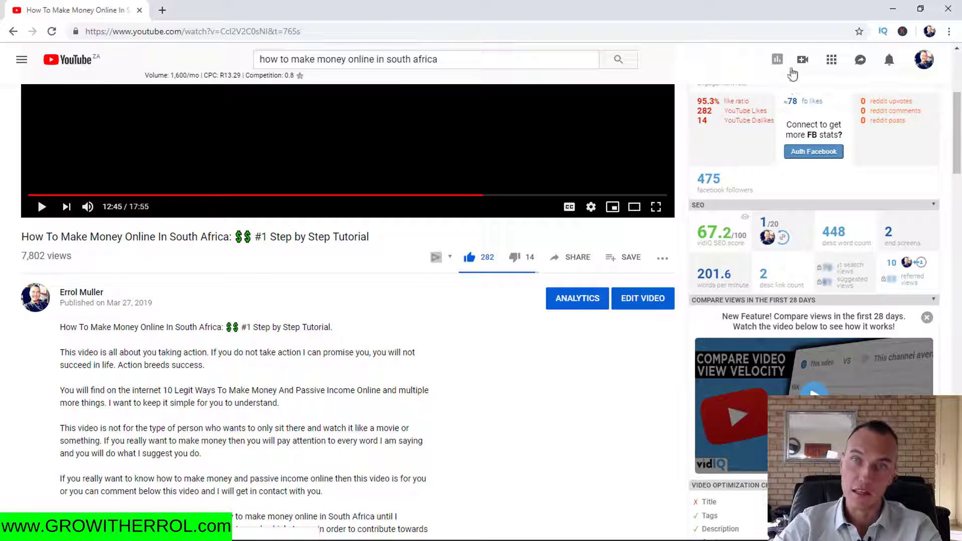
left_click(19, 441)
scroll(65, 300, "down", 2)
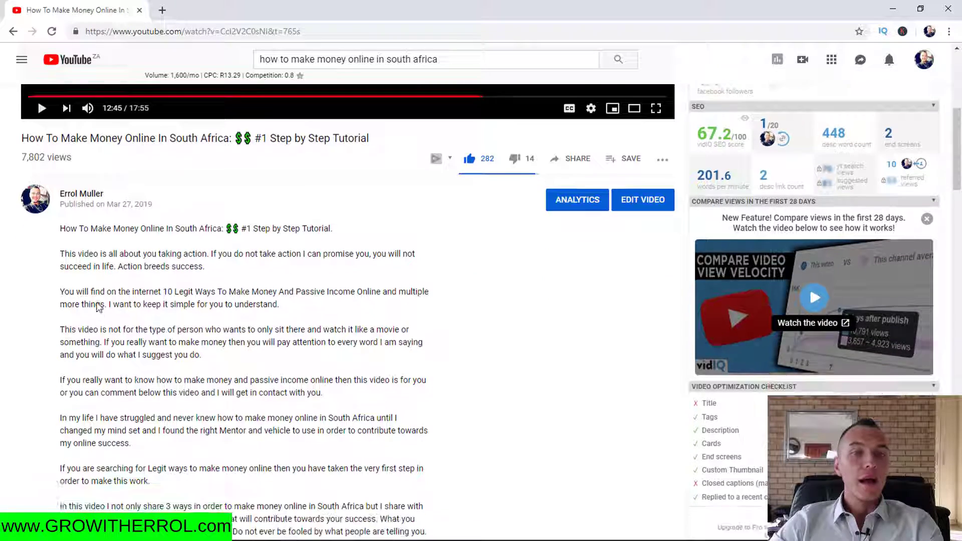
left_click_drag(62, 233, 350, 323)
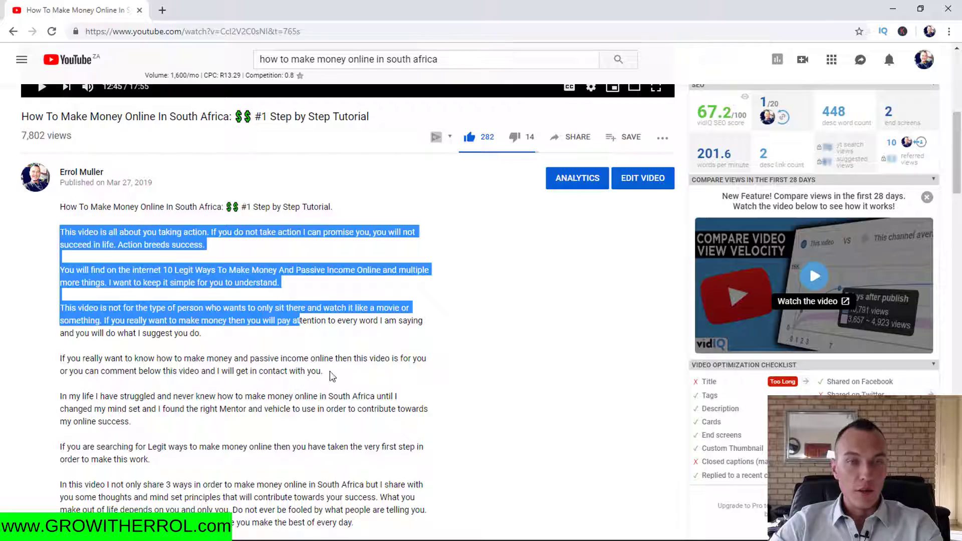
scroll(333, 376, "down", 5)
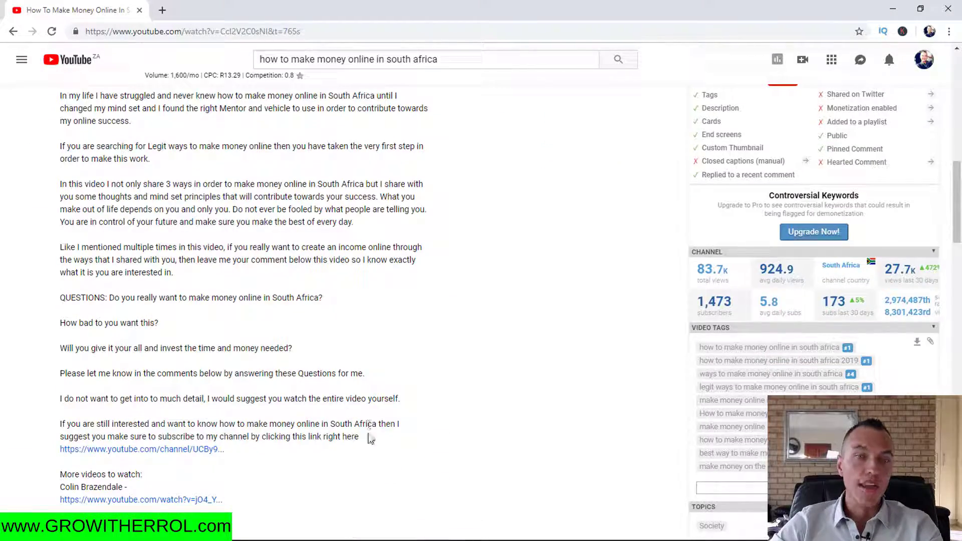
left_click_drag(371, 439, 96, 133)
scroll(274, 439, "up", 2)
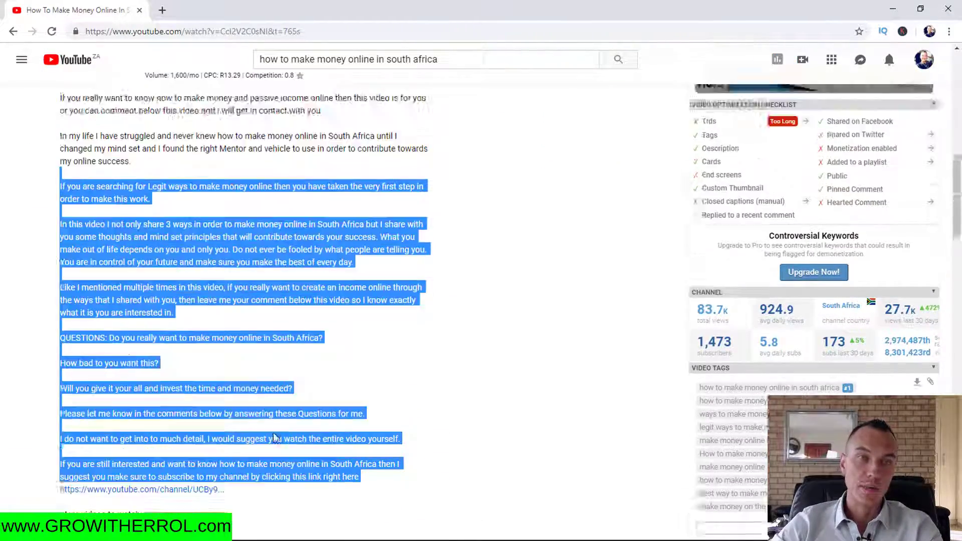
scroll(275, 438, "up", 4)
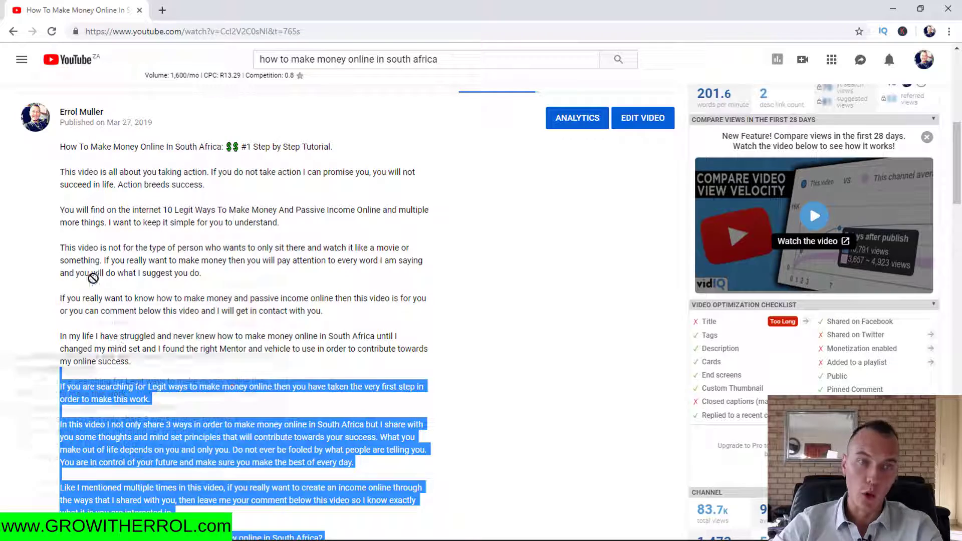
left_click(162, 243)
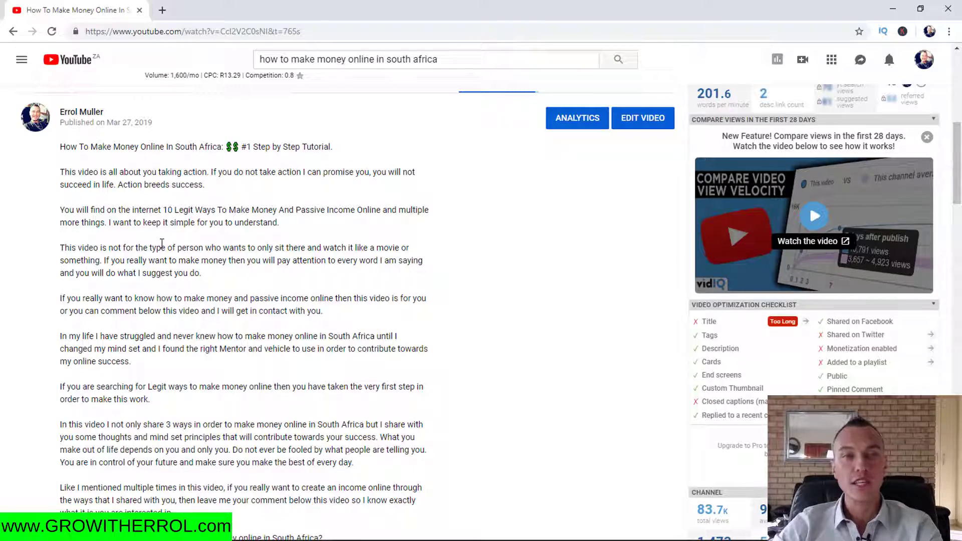
scroll(166, 250, "down", 4)
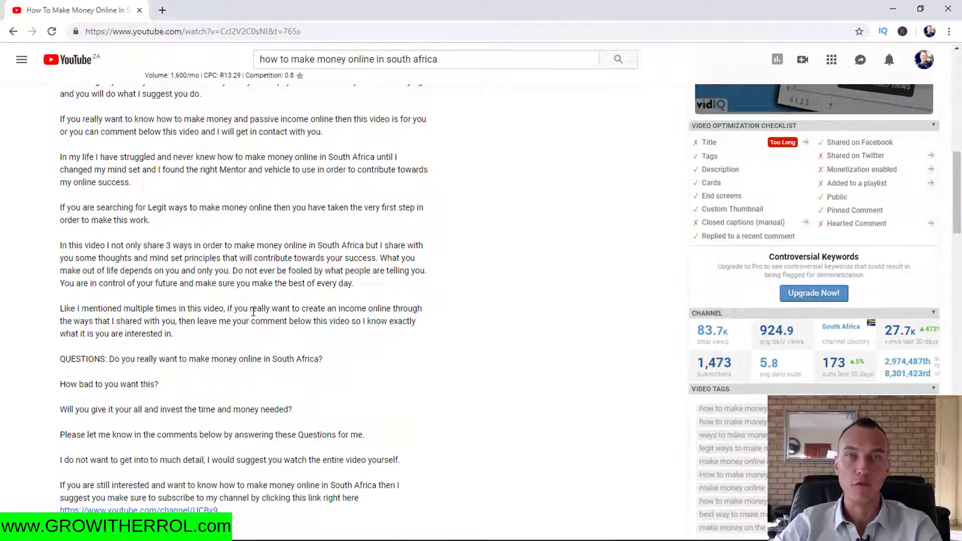
scroll(253, 311, "up", 7)
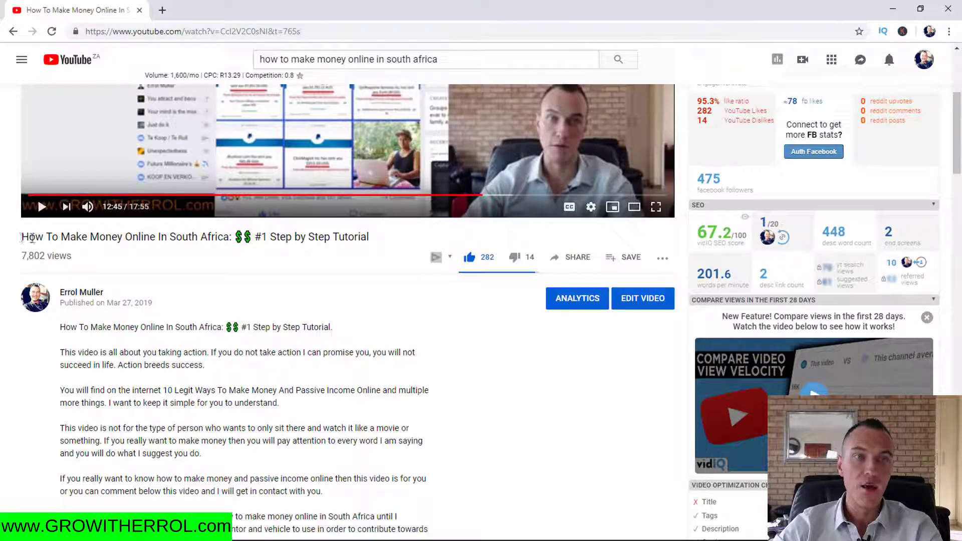
left_click(231, 237, "shift")
left_click_drag(230, 237, 161, 237)
left_click(198, 371)
scroll(199, 371, "down", 1)
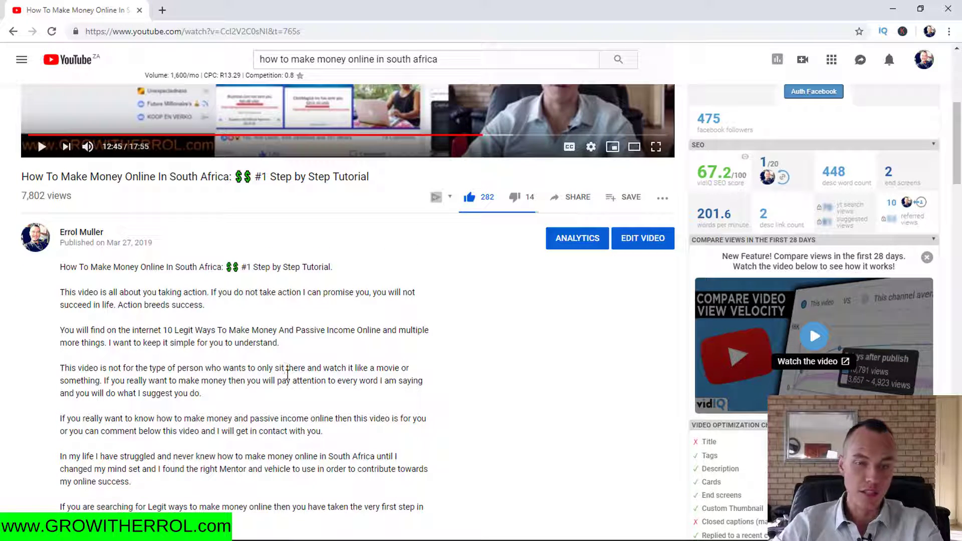
Find 'how to make money online in south africa' on the video page with Ctrl+F
key("ctrl+f")
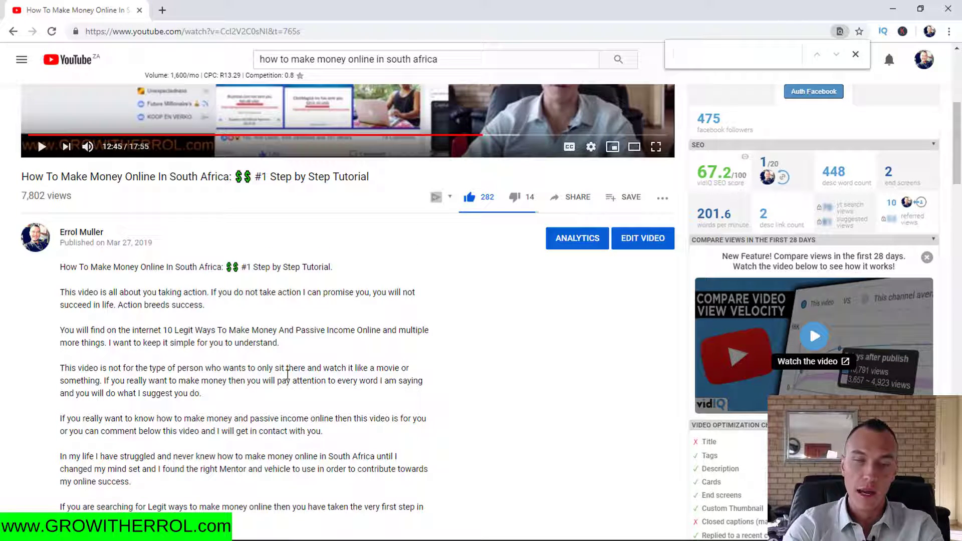
type("how to make money")
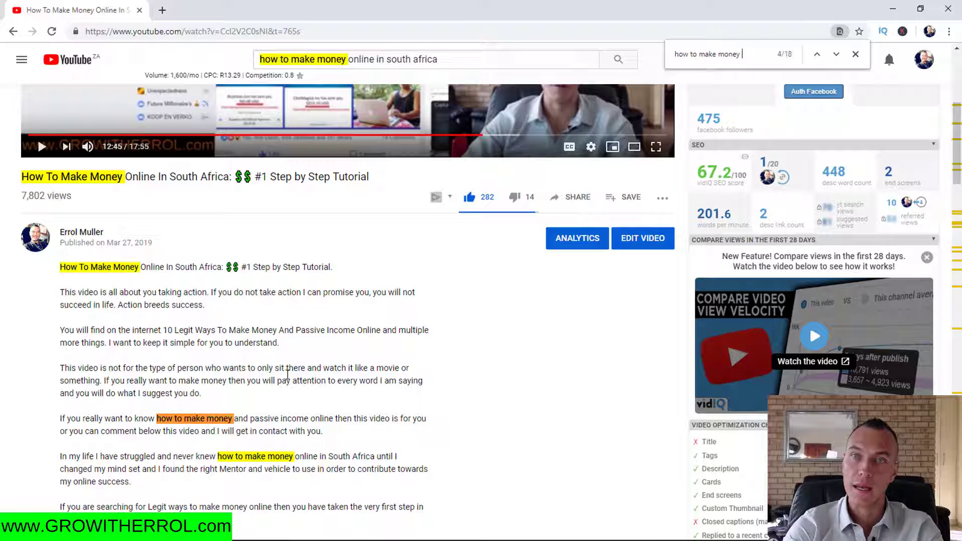
type(" online in so")
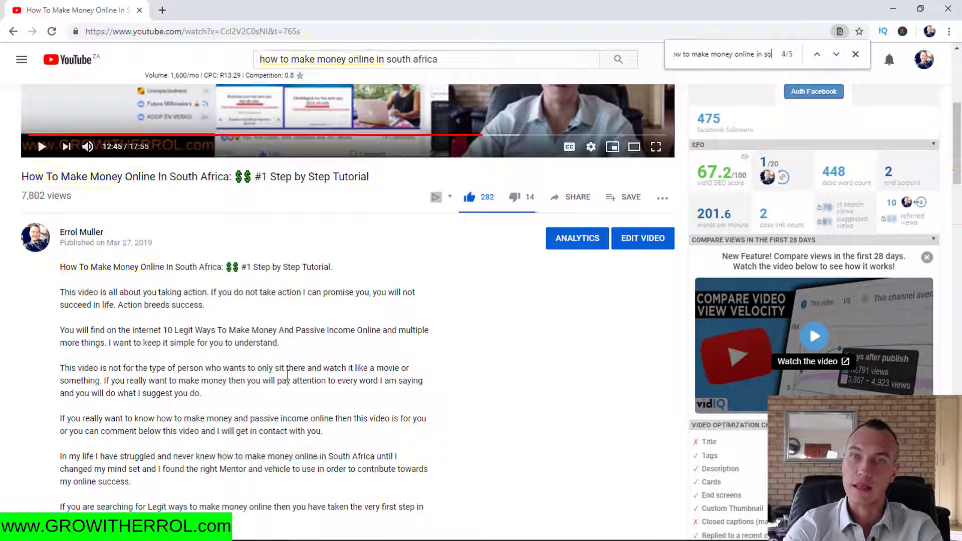
type("uth afric")
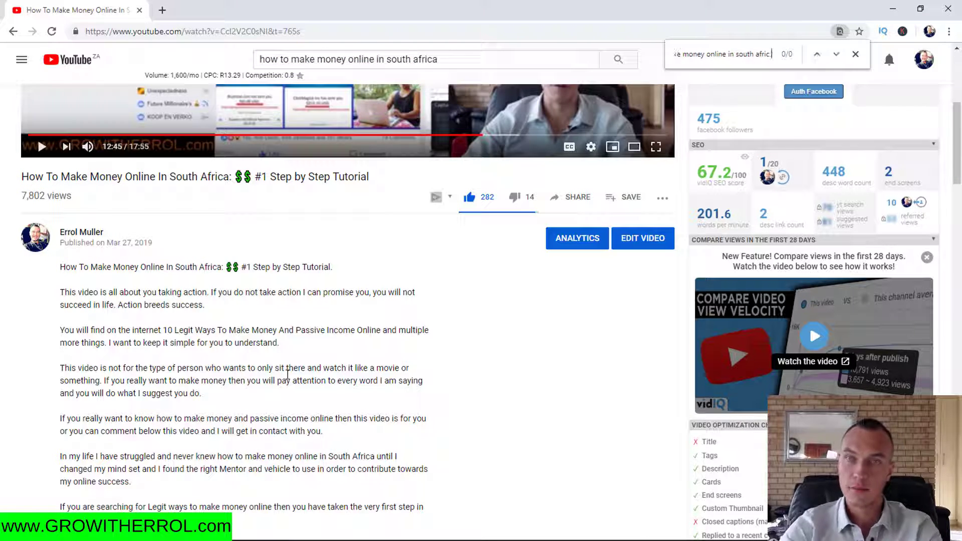
type("a")
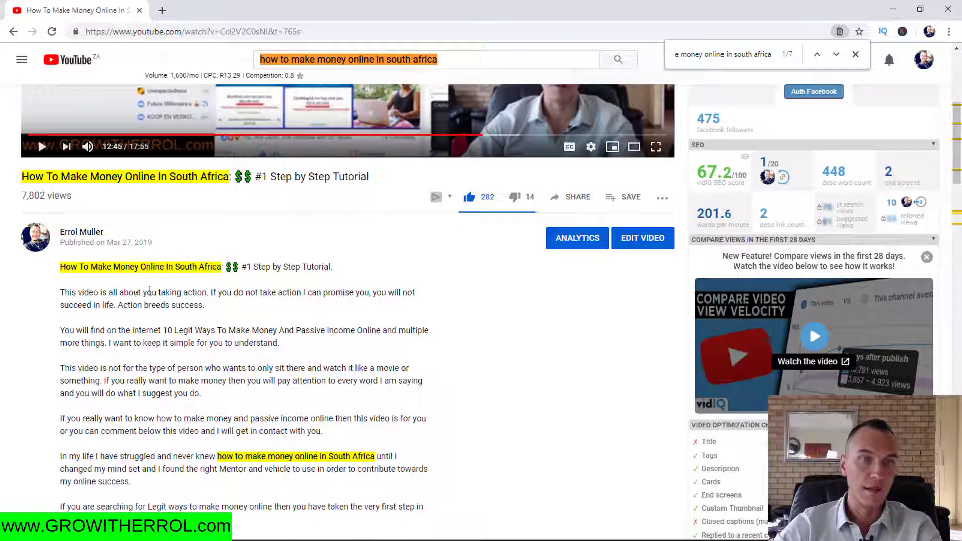
scroll(102, 160, "down", 2)
left_click_drag(107, 147, 149, 146)
left_click_drag(256, 336, 284, 335)
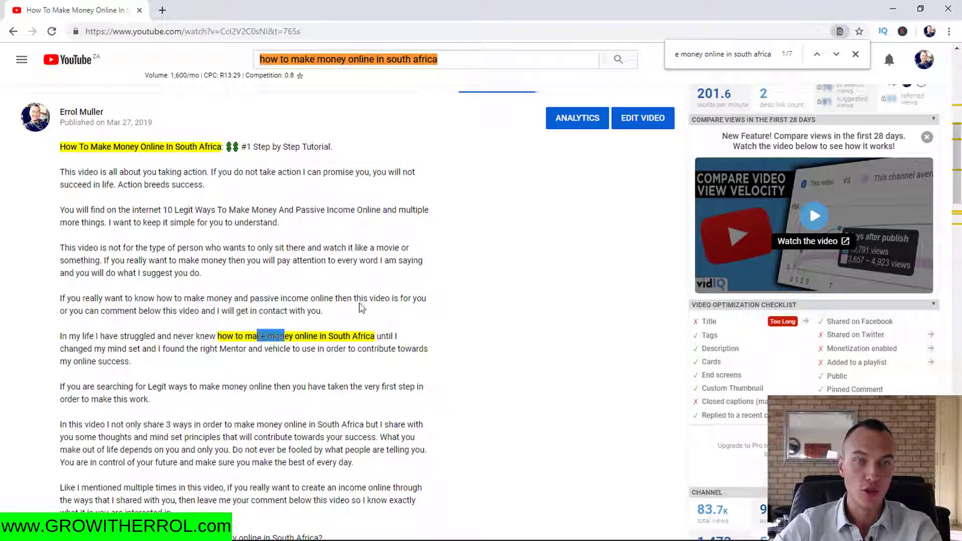
scroll(401, 306, "down", 4)
Scroll through the 7 highlighted keyword matches in the title and description
left_click(289, 417)
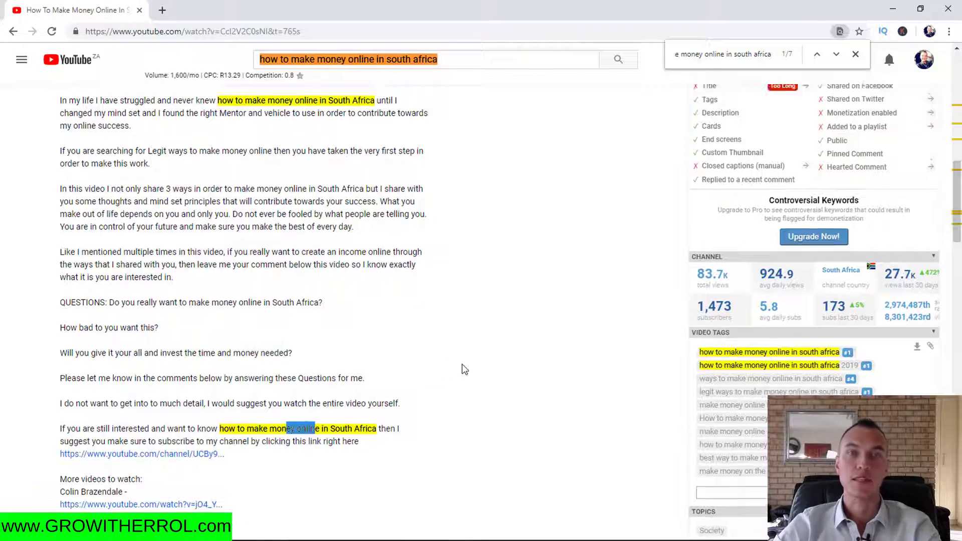
scroll(461, 363, "up", 4)
scroll(455, 359, "up", 1)
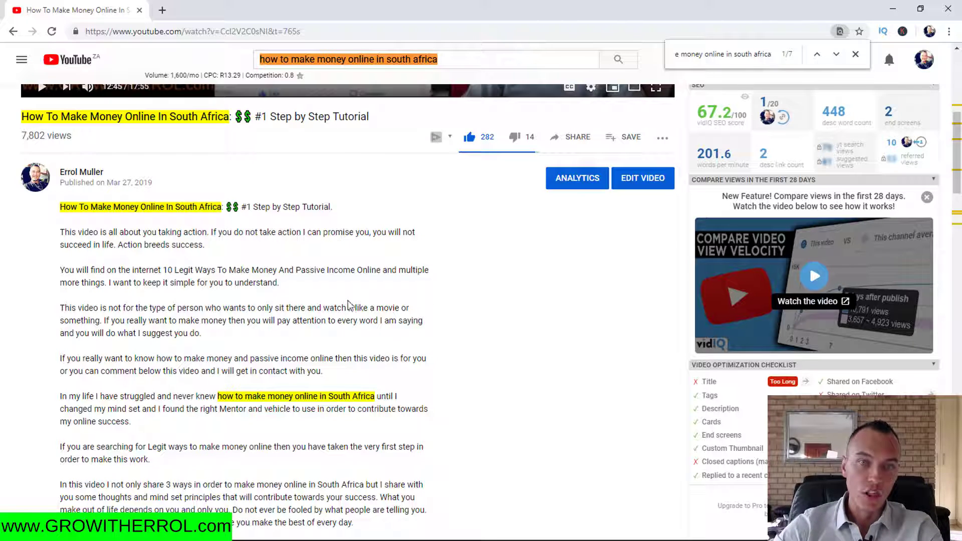
scroll(349, 306, "down", 2)
scroll(352, 309, "up", 1)
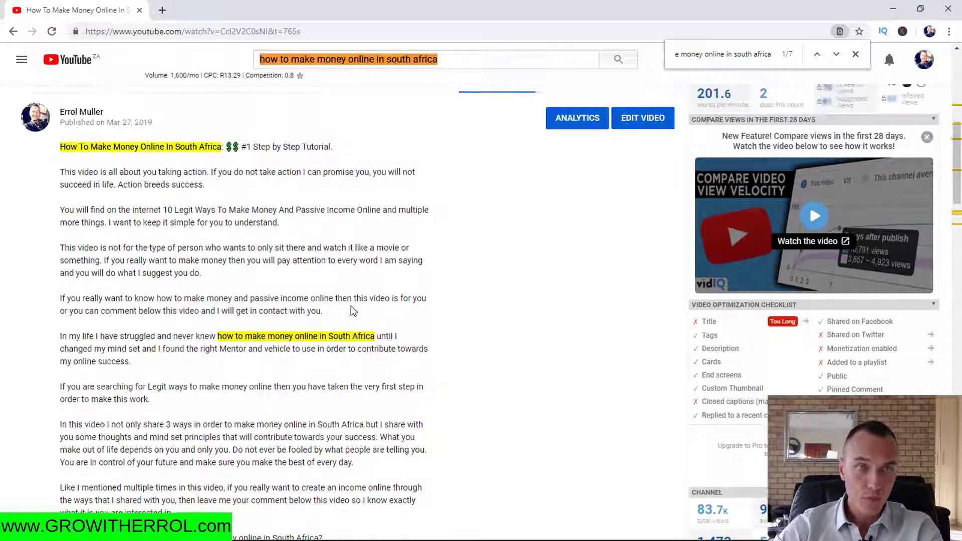
scroll(351, 310, "up", 1)
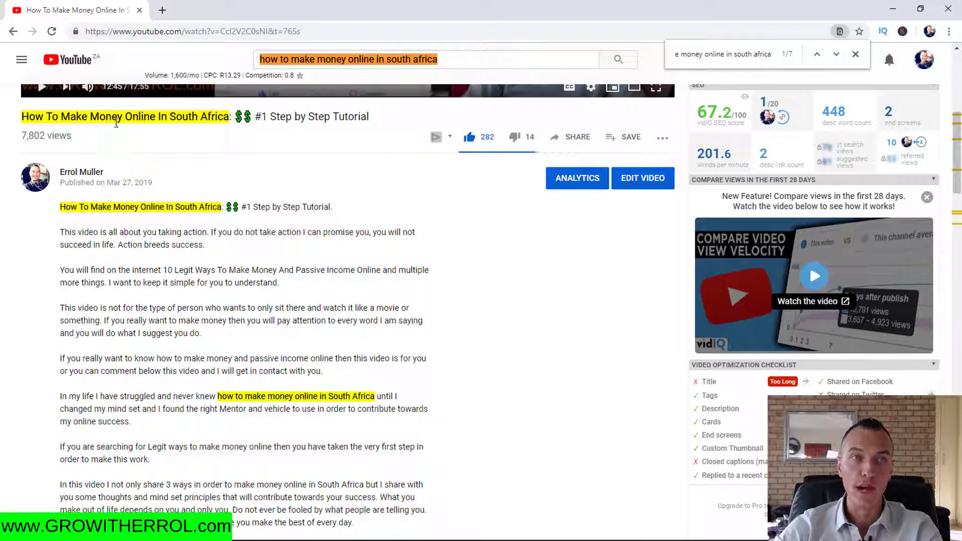
scroll(423, 396, "down", 3)
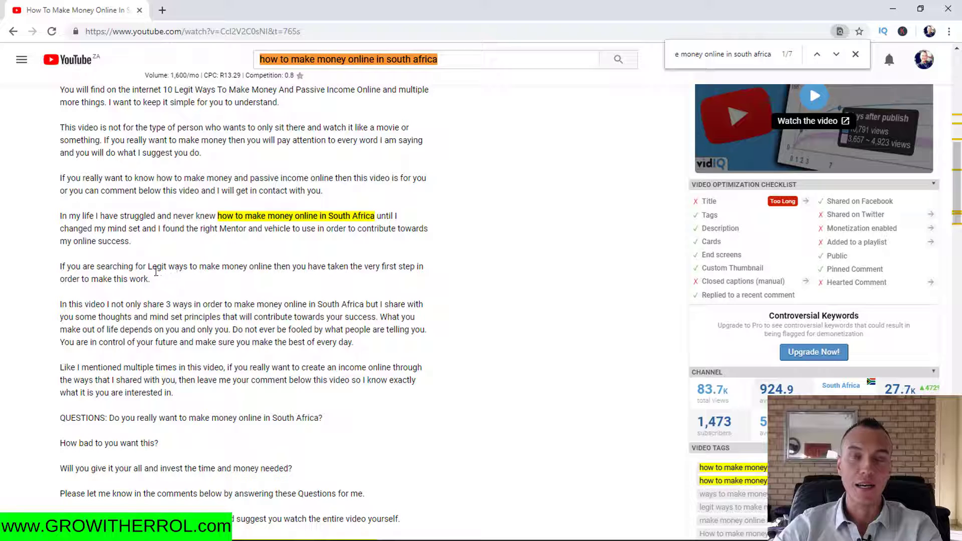
left_click_drag(245, 270, 271, 270)
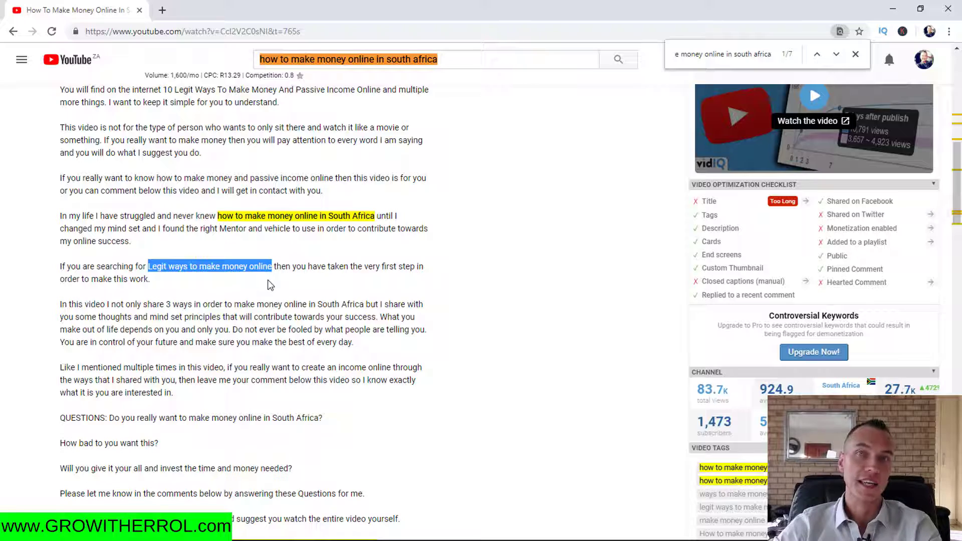
scroll(269, 285, "up", 3)
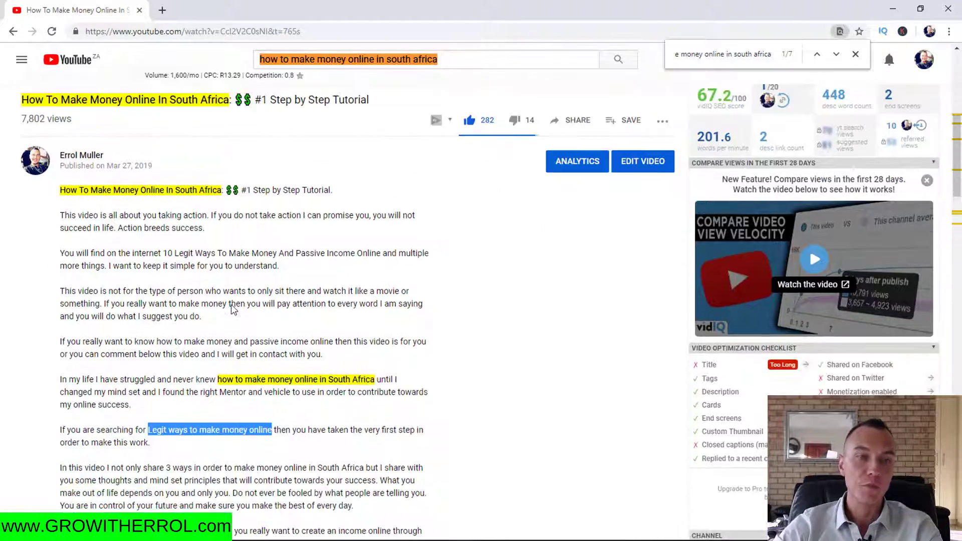
scroll(162, 372, "down", 1)
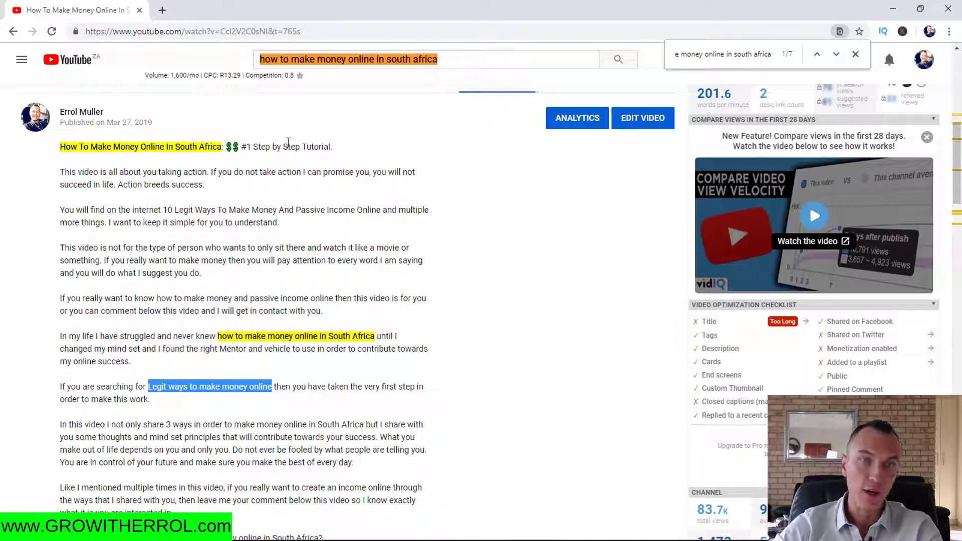
scroll(225, 381, "down", 3)
scroll(277, 367, "up", 1)
scroll(277, 367, "up", 2)
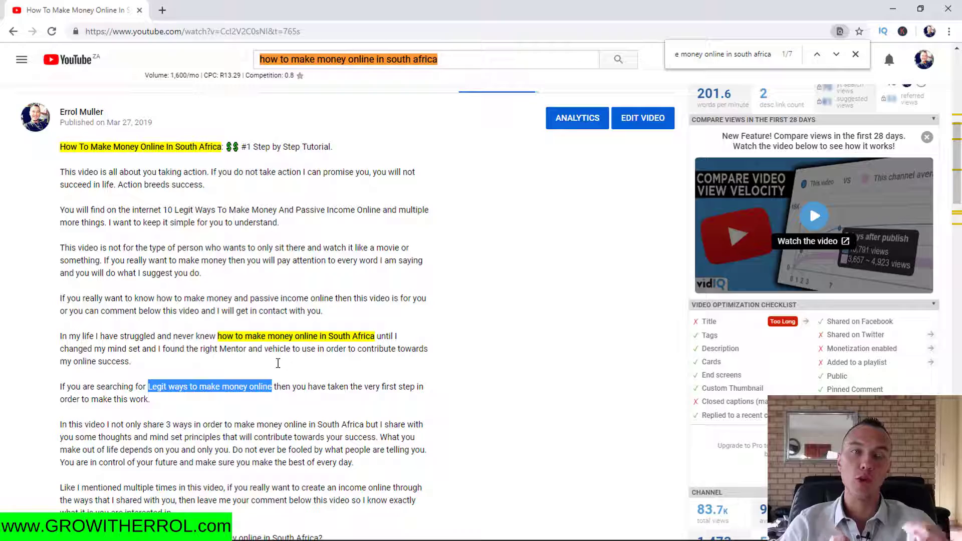
scroll(278, 362, "up", 3)
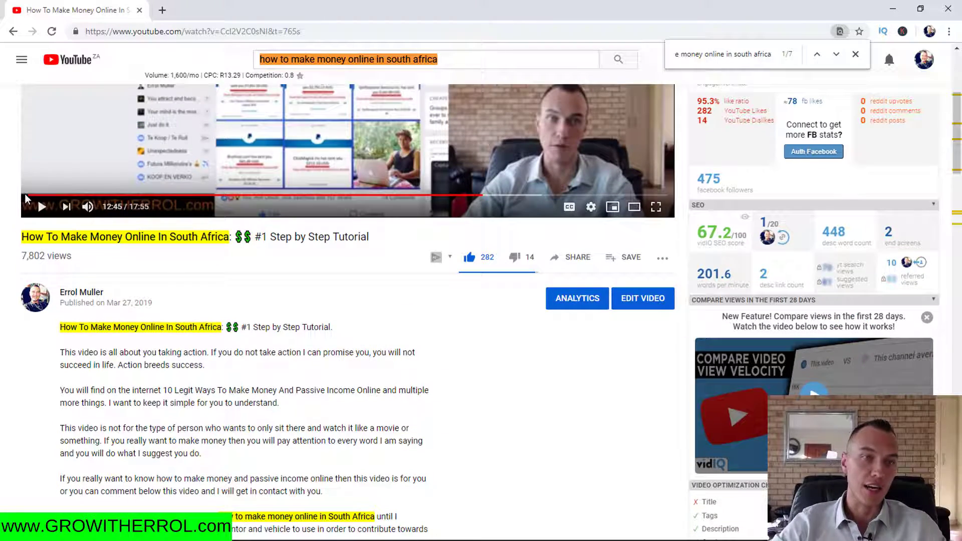
scroll(219, 245, "down", 6)
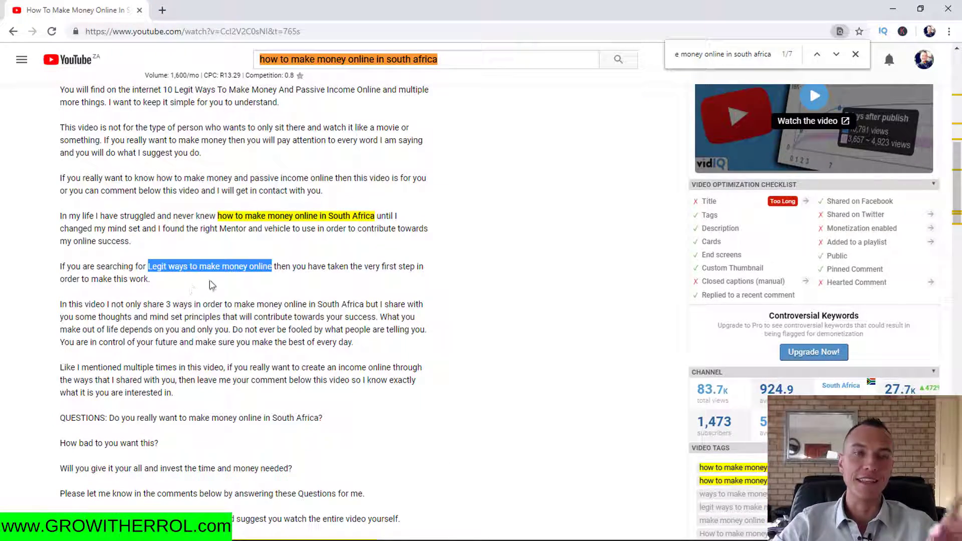
scroll(441, 395, "up", 1)
scroll(441, 403, "up", 2)
scroll(442, 402, "down", 1)
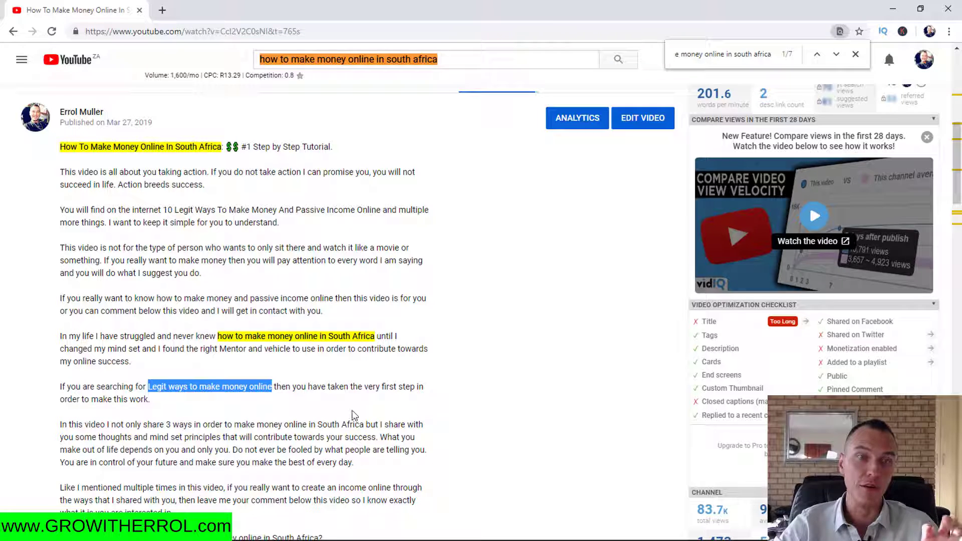
scroll(350, 413, "down", 1)
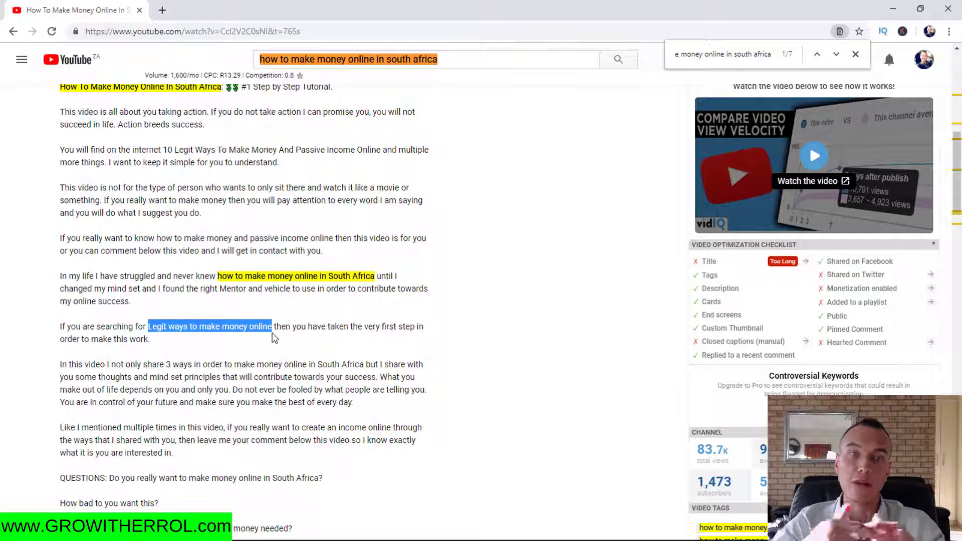
scroll(274, 338, "down", 1)
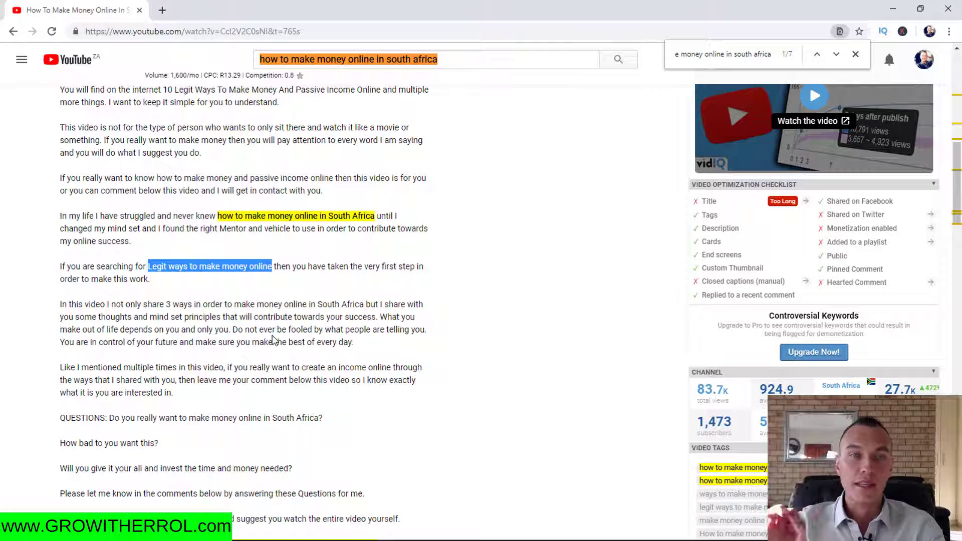
left_click(160, 271)
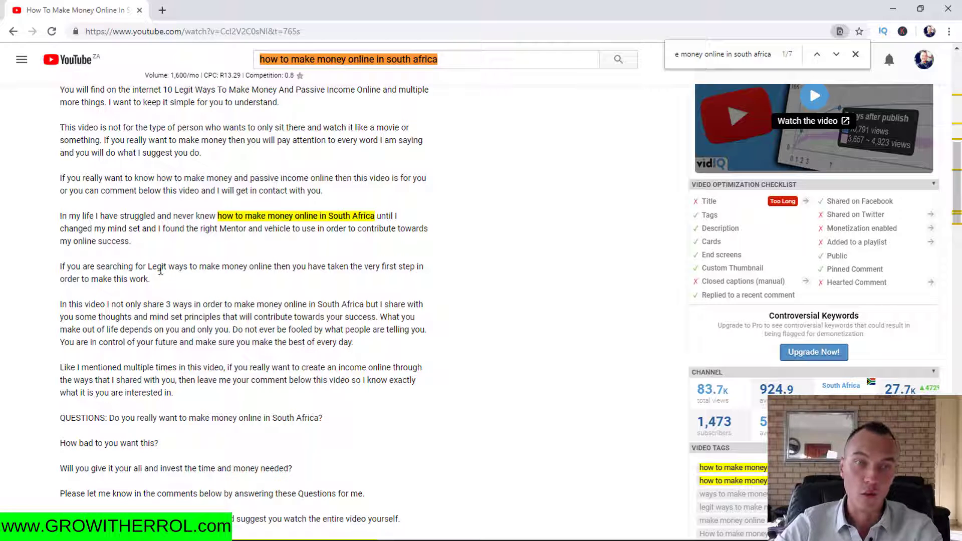
left_click_drag(150, 268, 270, 268)
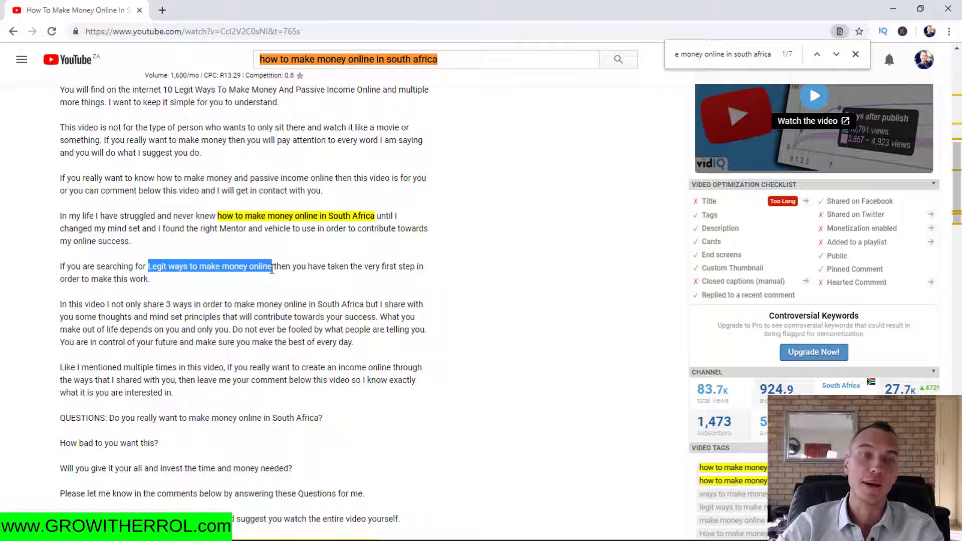
scroll(272, 269, "up", 1)
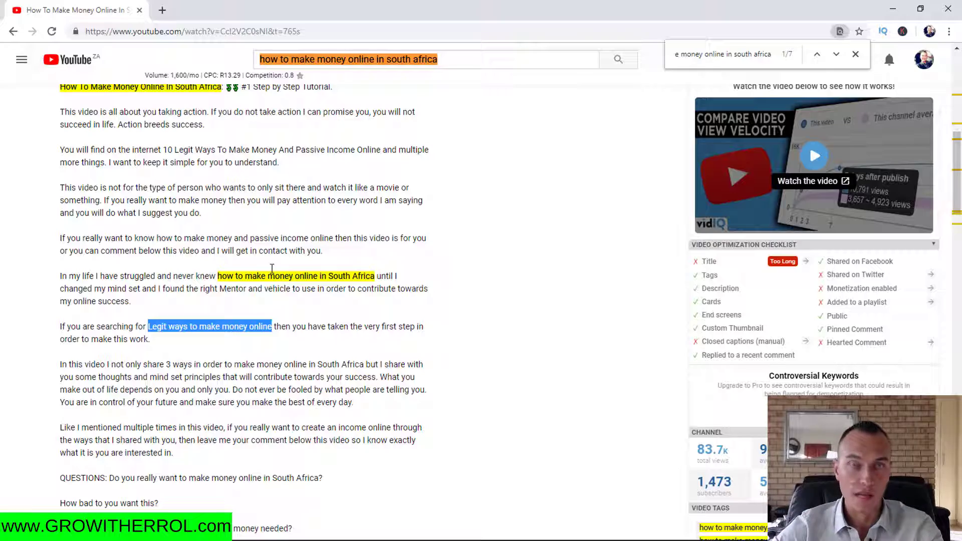
scroll(272, 269, "down", 2)
scroll(272, 269, "up", 9)
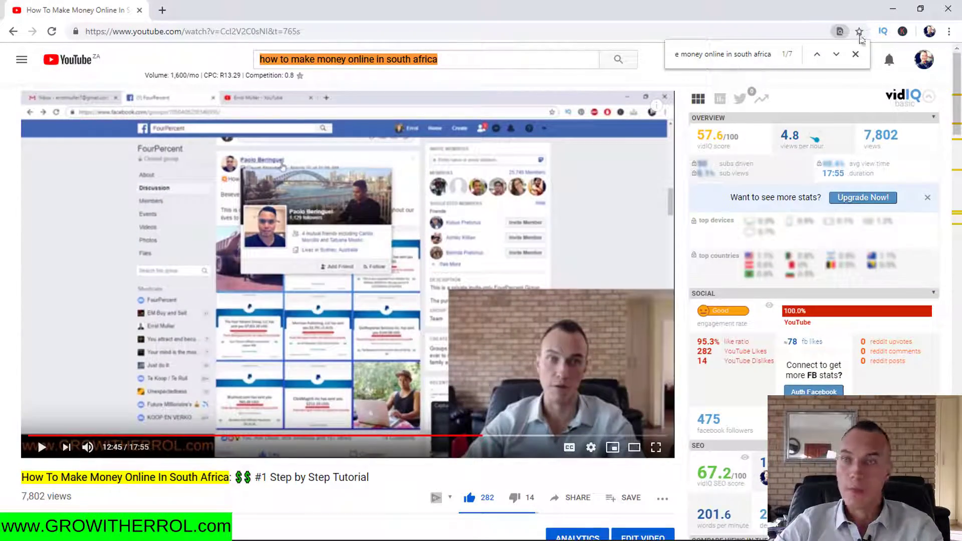
scroll(386, 296, "down", 9)
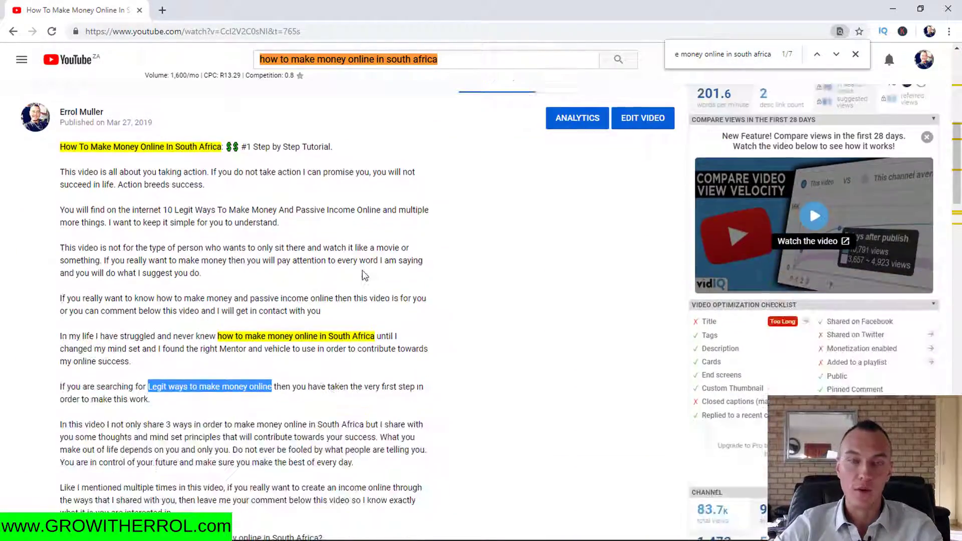
scroll(385, 335, "down", 2)
scroll(384, 335, "up", 11)
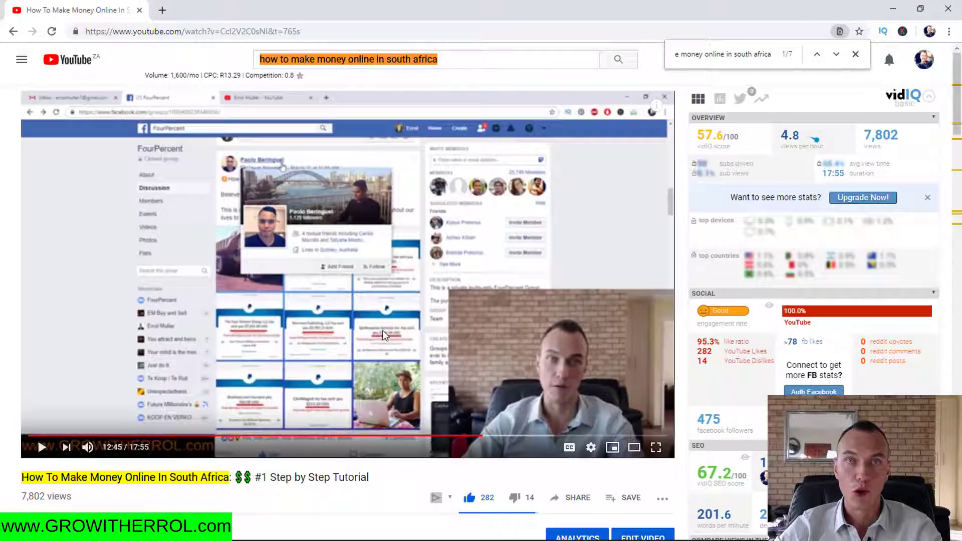
scroll(383, 334, "down", 20)
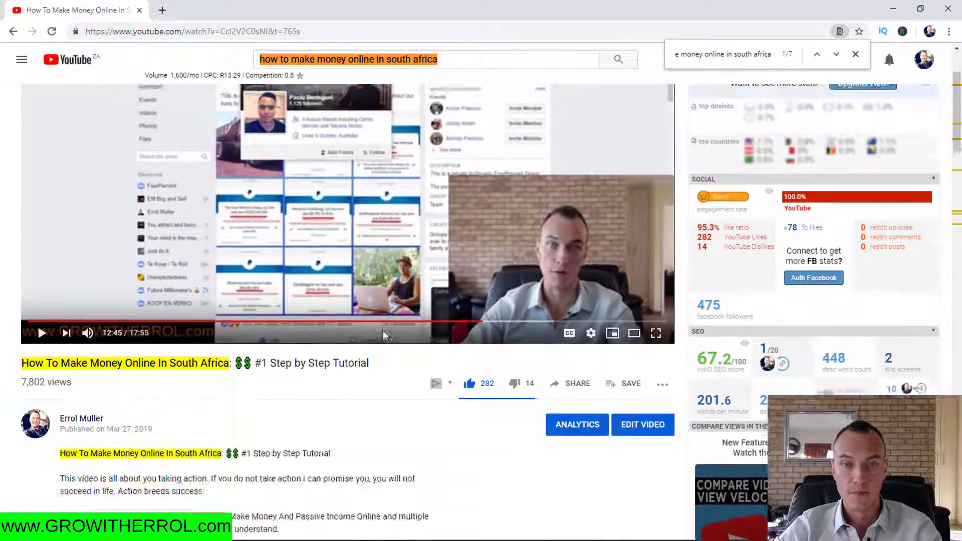
scroll(371, 350, "up", 12)
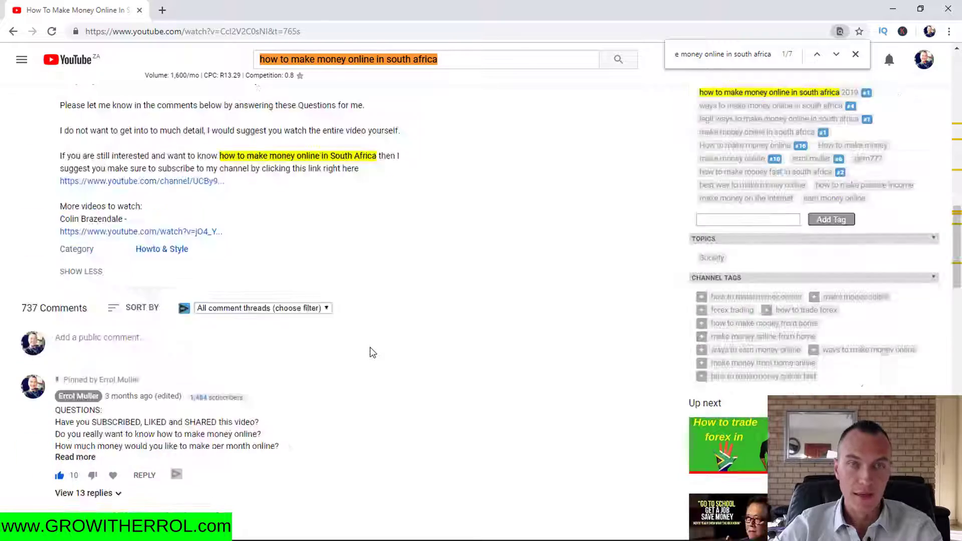
scroll(551, 355, "down", 1)
scroll(544, 353, "down", 1)
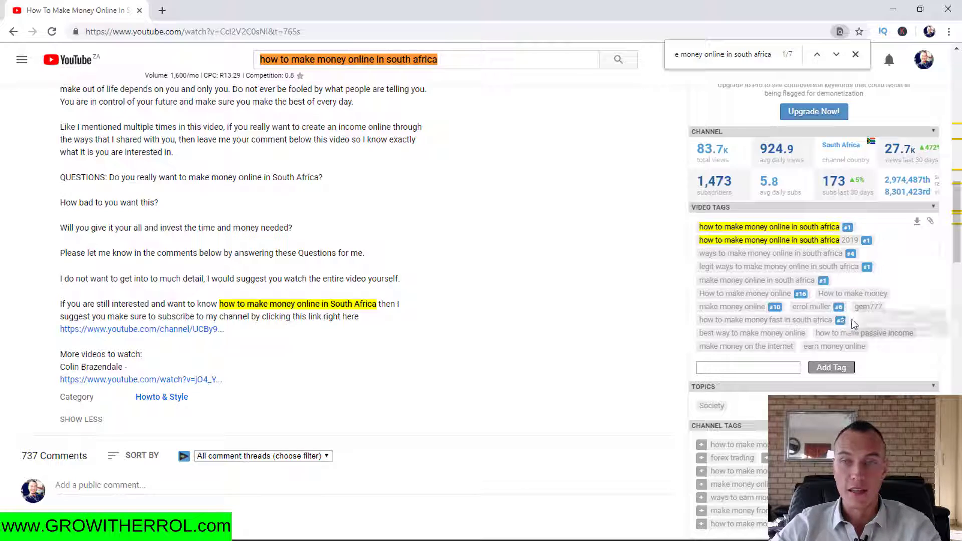
mouse_move(840, 324)
scroll(840, 324, "up", 2)
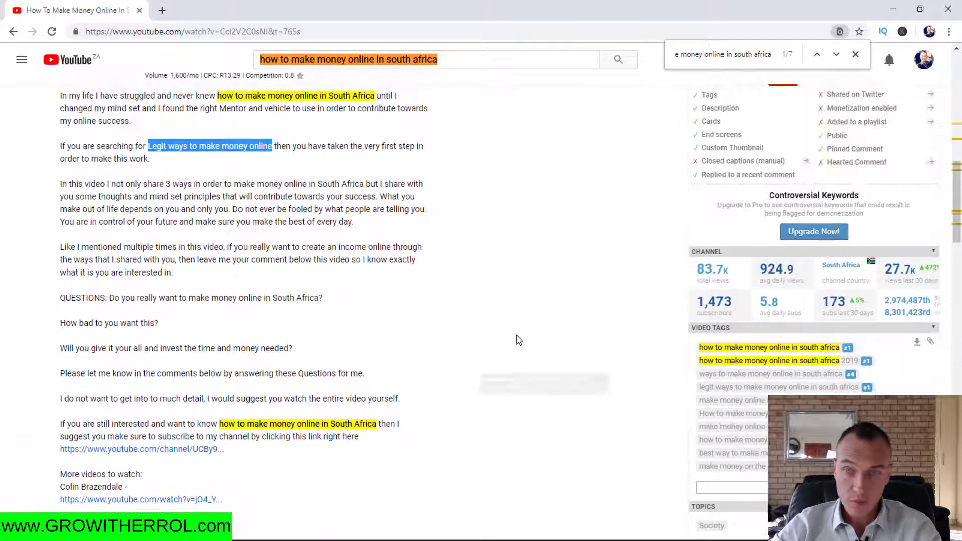
scroll(513, 353, "up", 14)
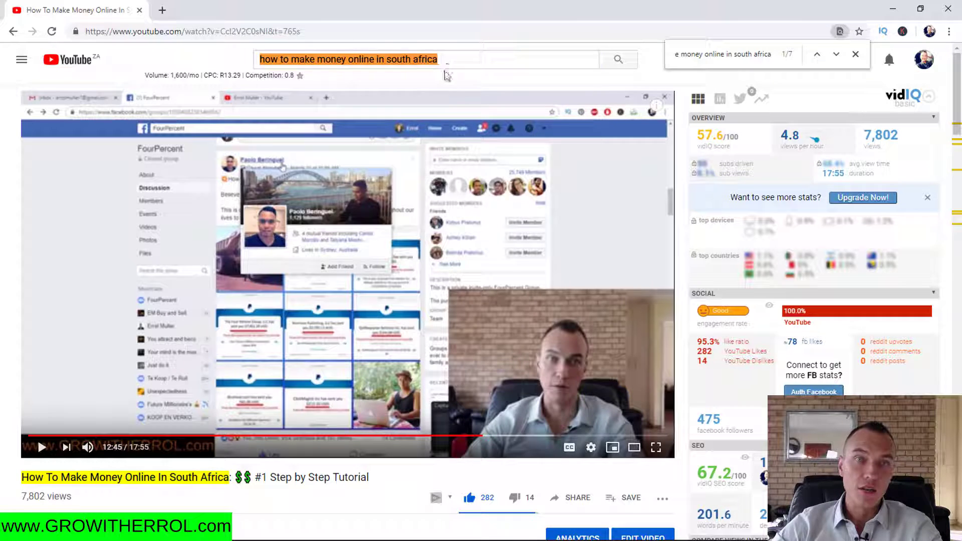
Replace the old search query with 'how to ride a dirt bike' and run the search
left_click(457, 59)
left_click_drag(440, 59, 198, 40)
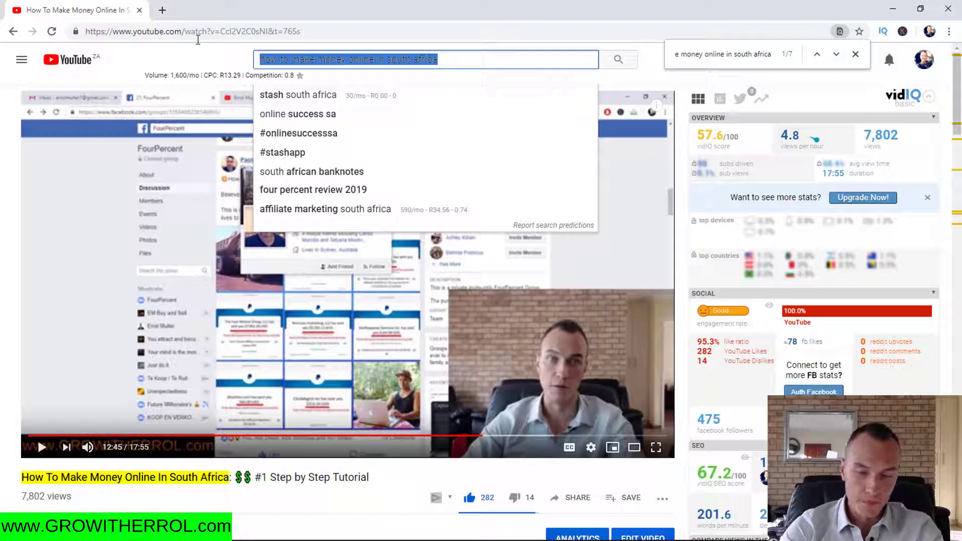
type("ho")
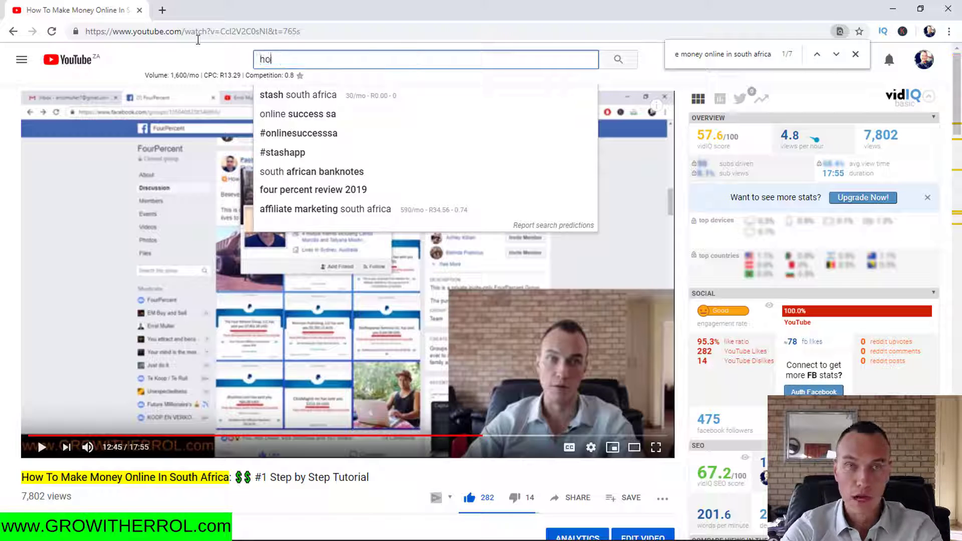
type("w to ride a ")
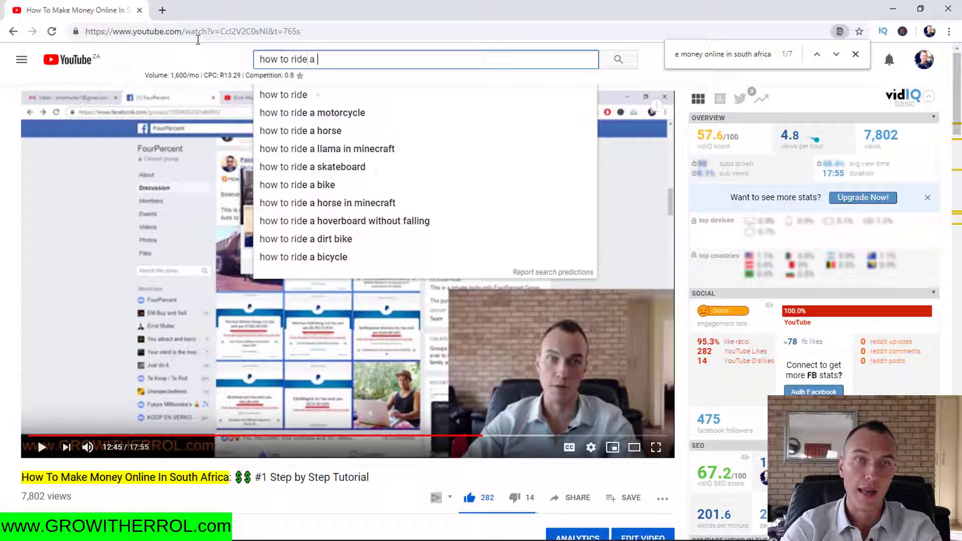
type("dirt bike")
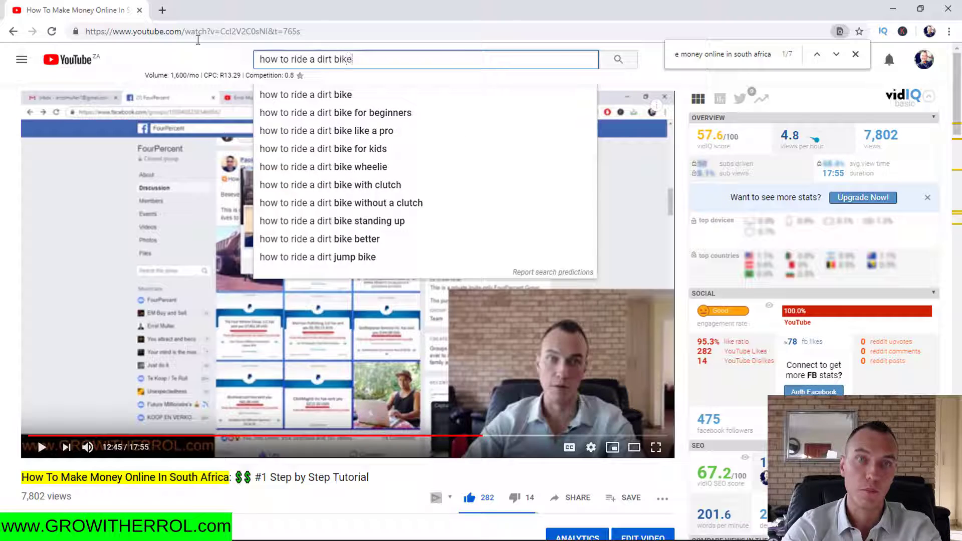
key("Return")
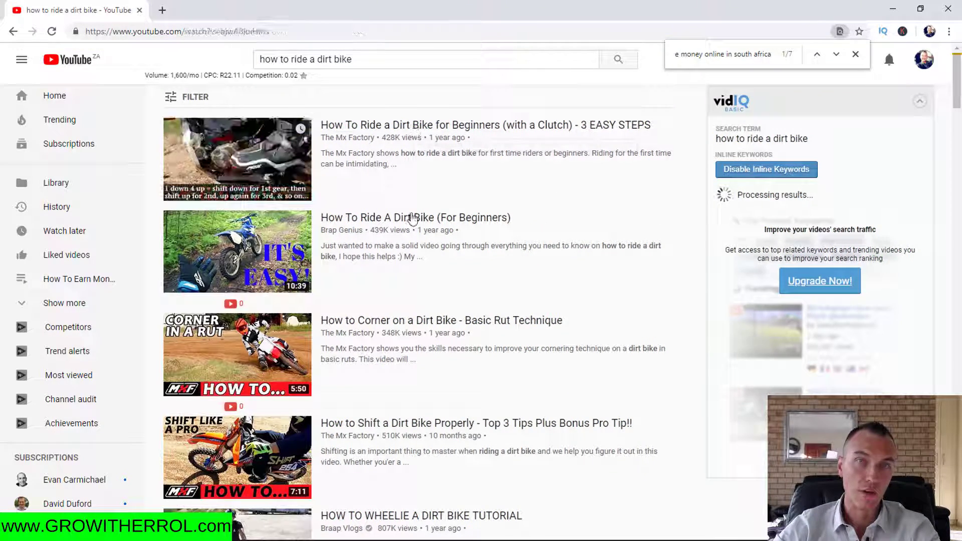
Open the 'How To Ride a Dirt Bike for Beginners (with a Clutch) - 3 EASY STEPS' result
left_click(382, 218)
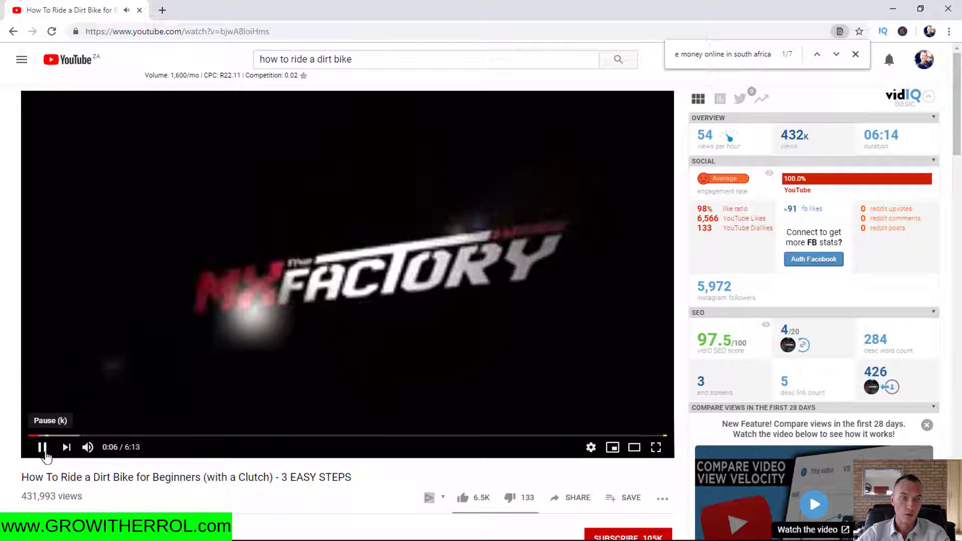
Pause the dirt bike video at 0:06 and scroll through its description and vidIQ stats
left_click(43, 453)
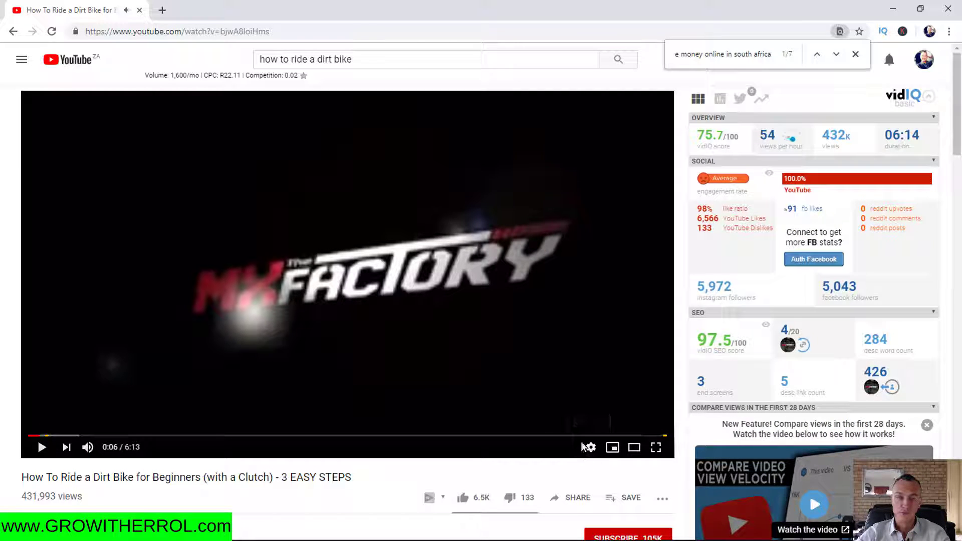
scroll(586, 446, "down", 3)
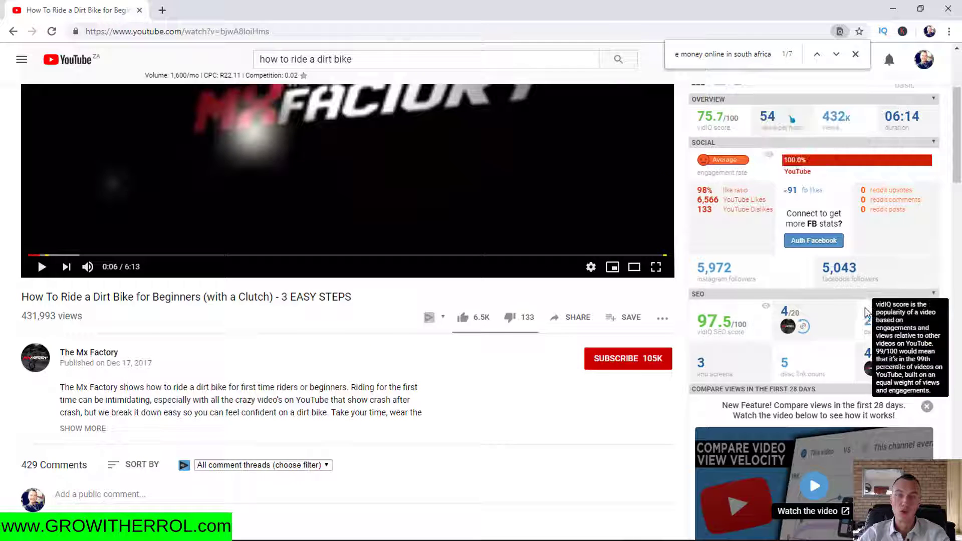
scroll(866, 311, "down", 3)
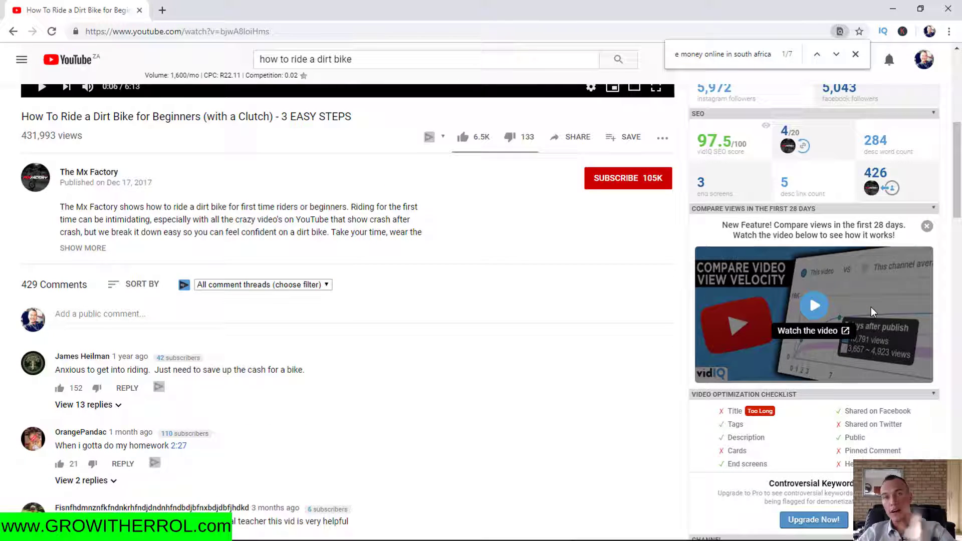
scroll(435, 296, "up", 2)
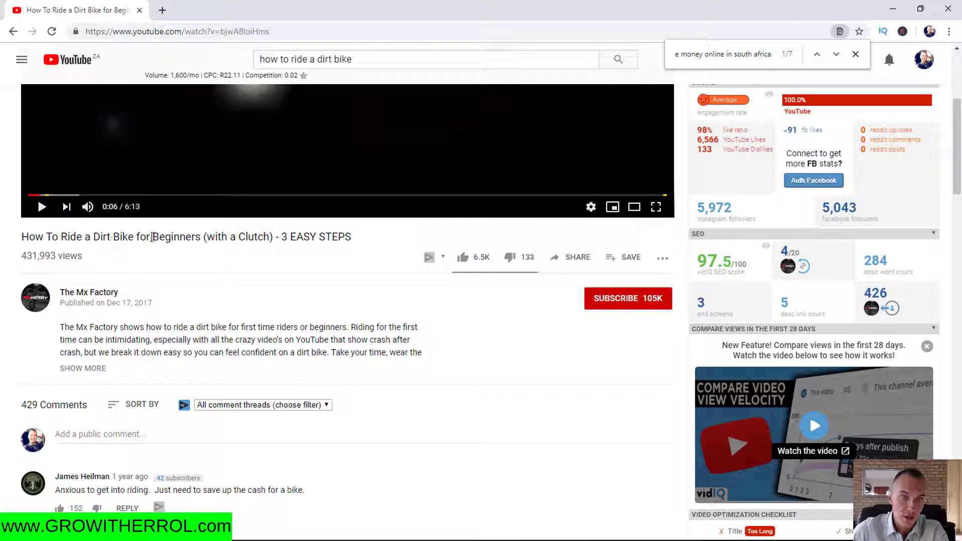
left_click_drag(152, 237, 198, 237)
left_click(189, 237)
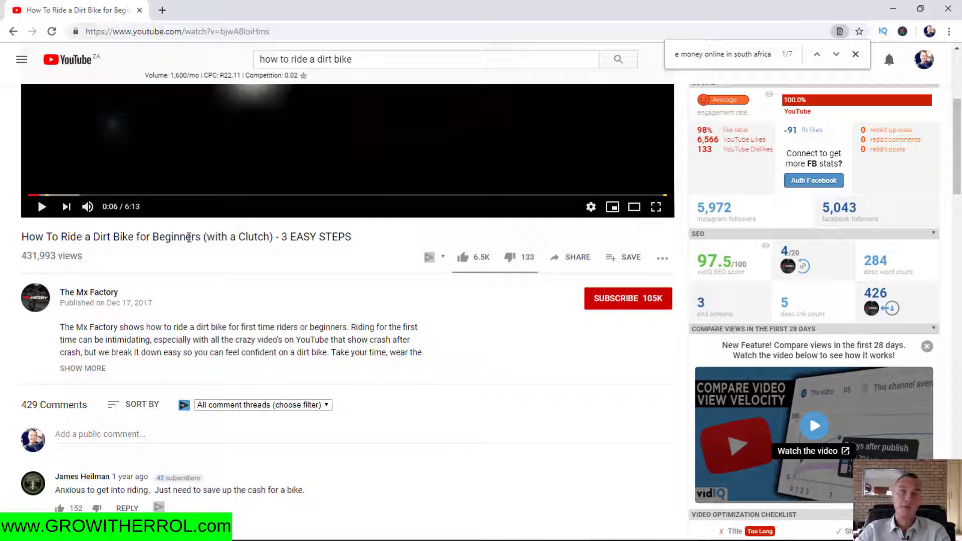
scroll(150, 235, "down", 1)
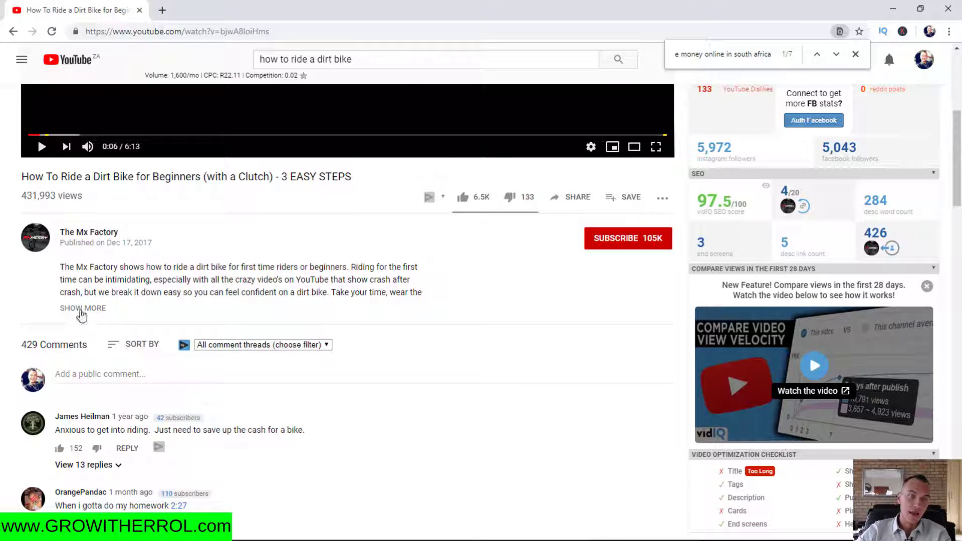
Expand the dirt bike video's description with SHOW MORE and scroll to the vidIQ Video Tags panel
left_click(80, 308)
scroll(167, 309, "down", 1)
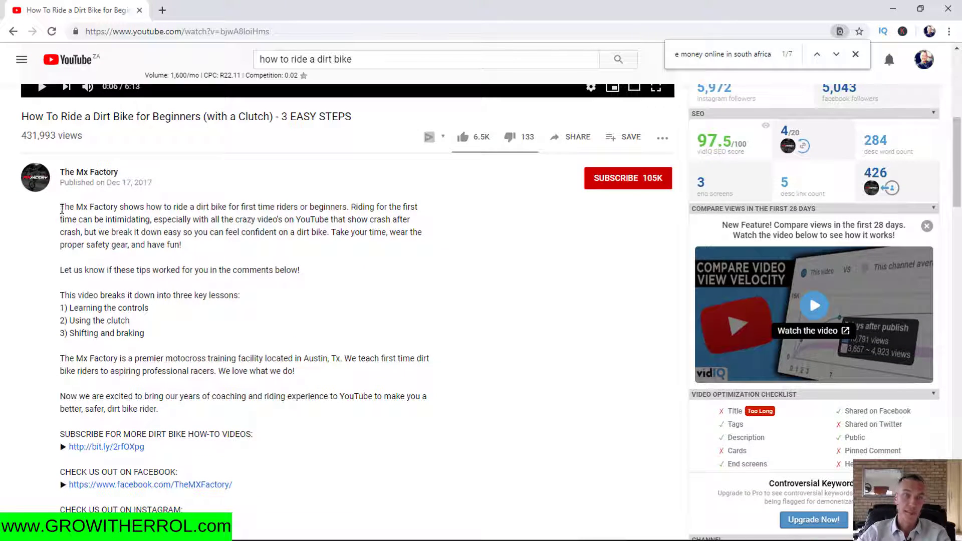
scroll(156, 257, "down", 2)
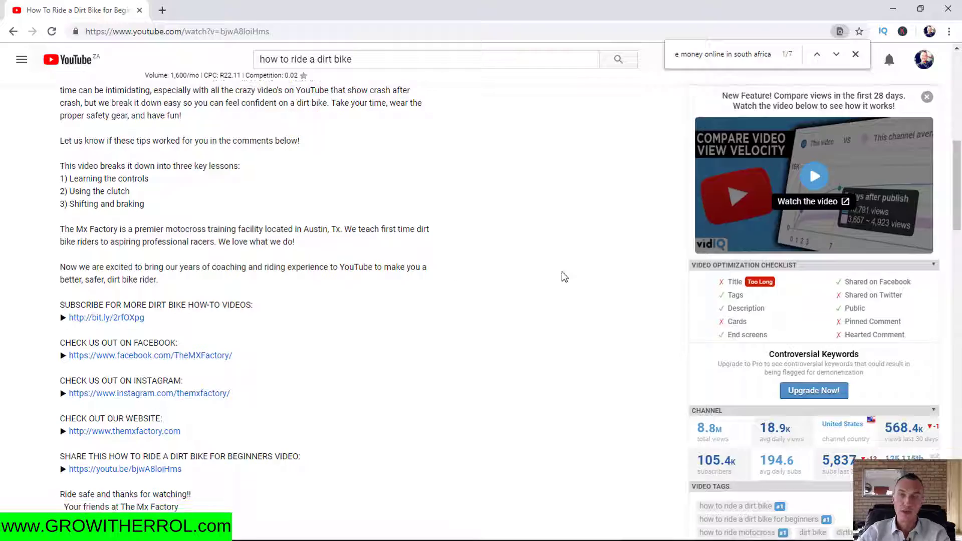
scroll(644, 275, "down", 4)
scroll(651, 284, "up", 2)
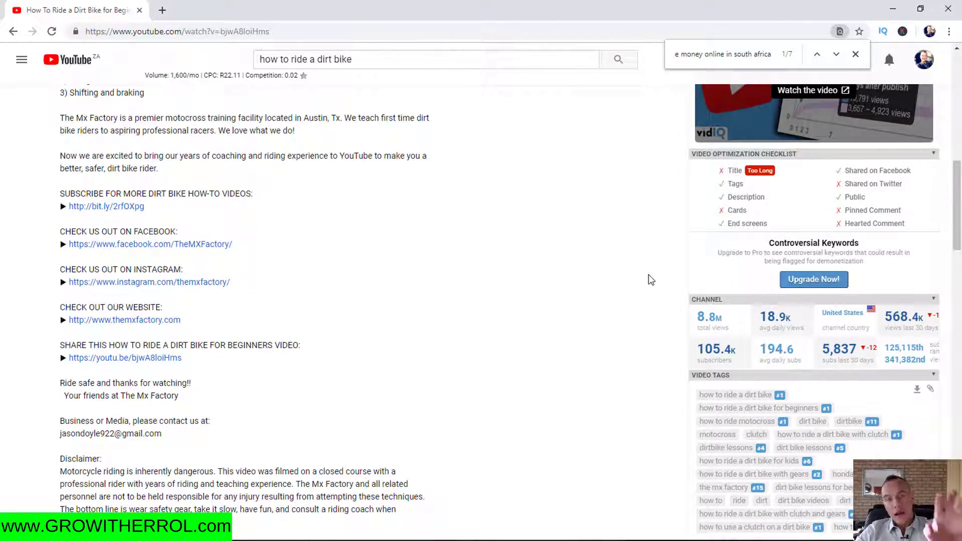
scroll(634, 275, "up", 3)
scroll(604, 296, "down", 2)
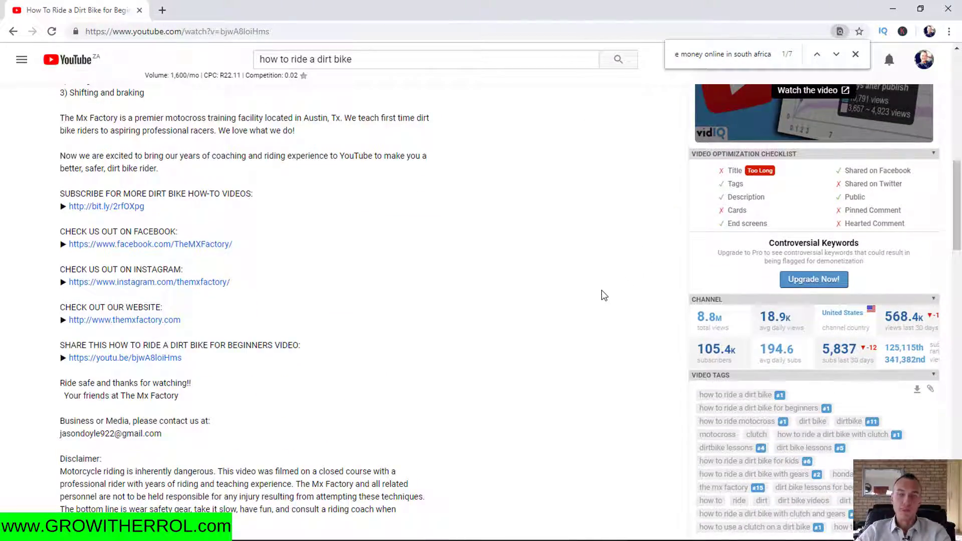
scroll(604, 296, "down", 3)
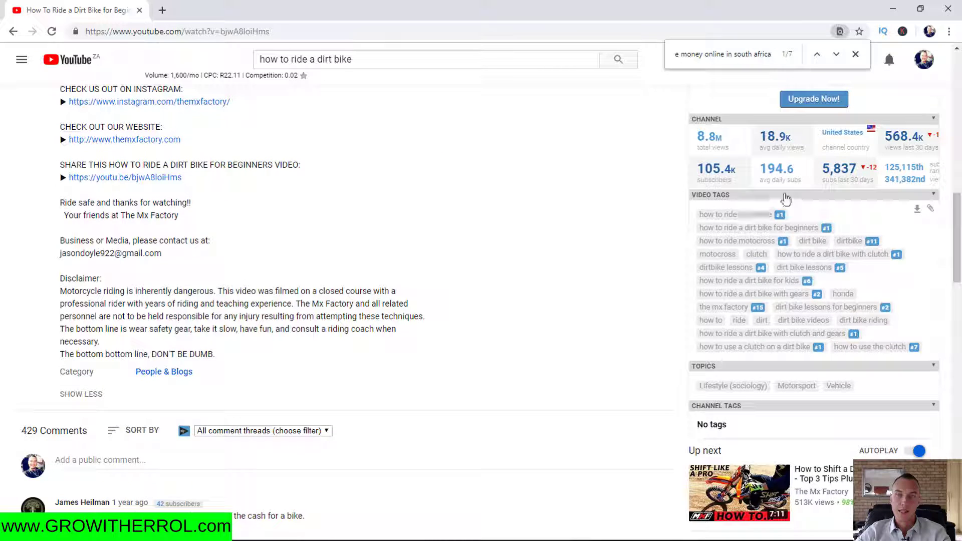